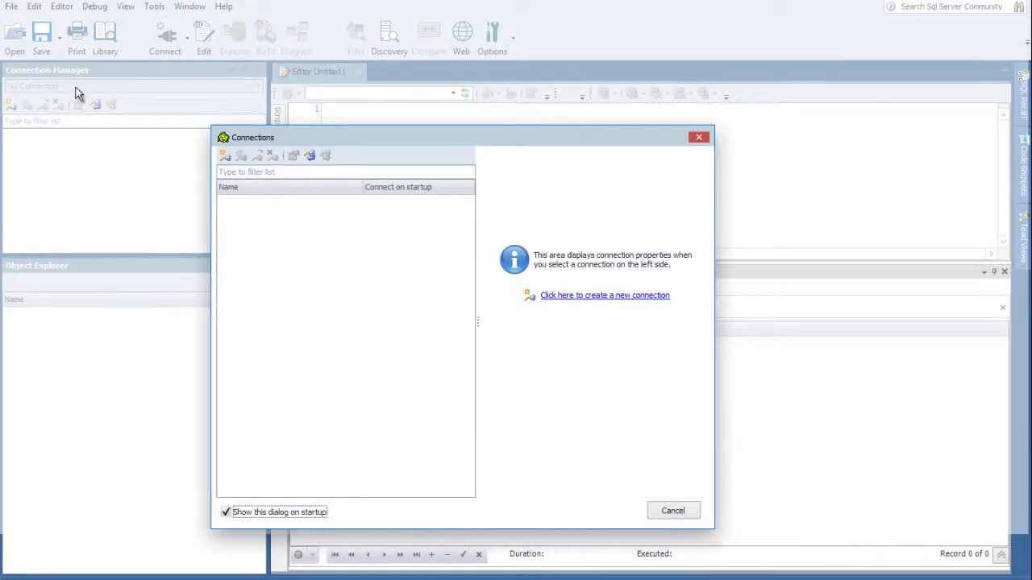
Turn off showing the Connections dialog on startup and cancel the dialog
{"action": "left_click", "coordinate": [225, 512]}
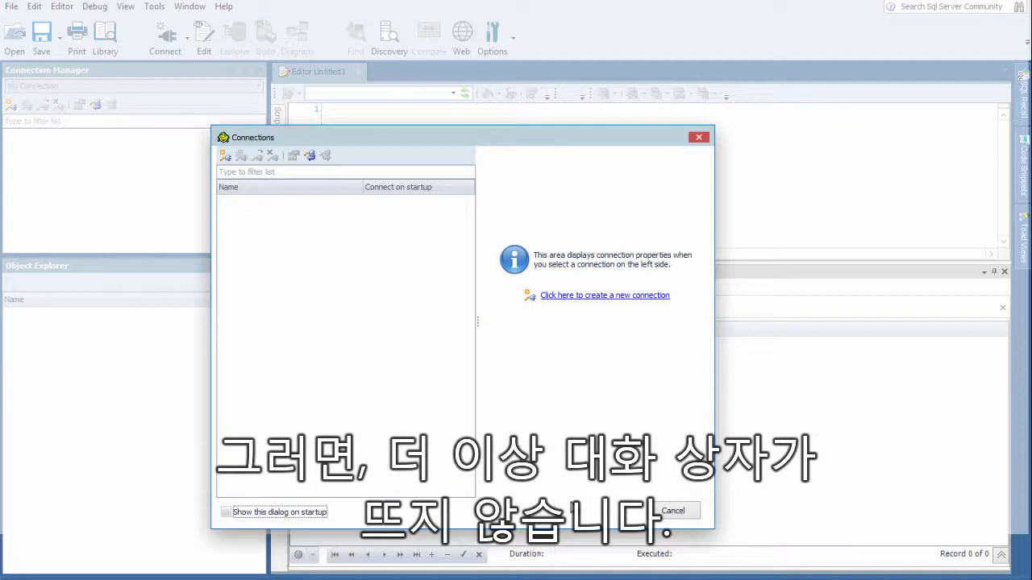
{"action": "left_click", "coordinate": [675, 513]}
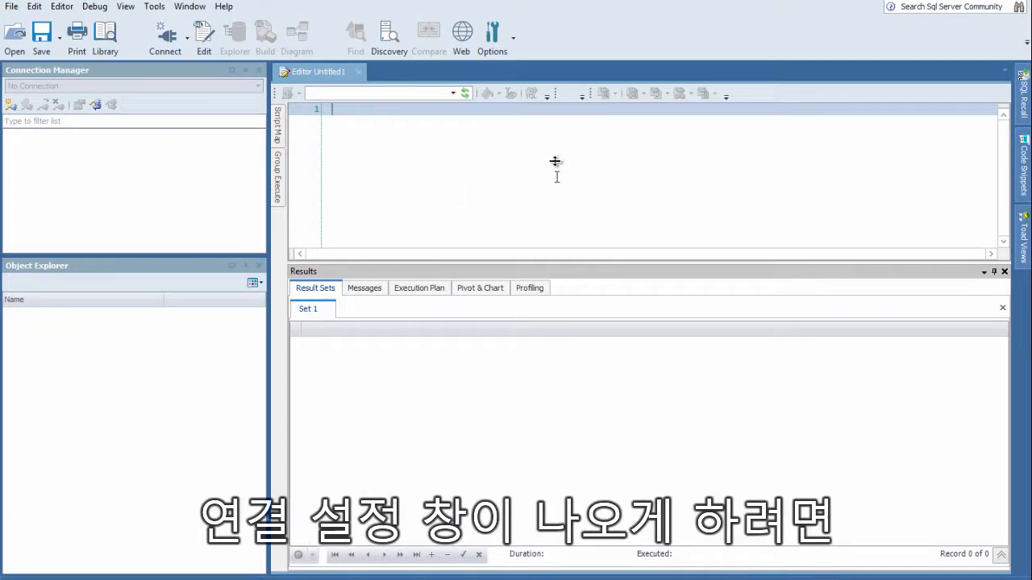
Enable "Show connection dialog on startup" in the general environment options and confirm
{"action": "left_click", "coordinate": [494, 44]}
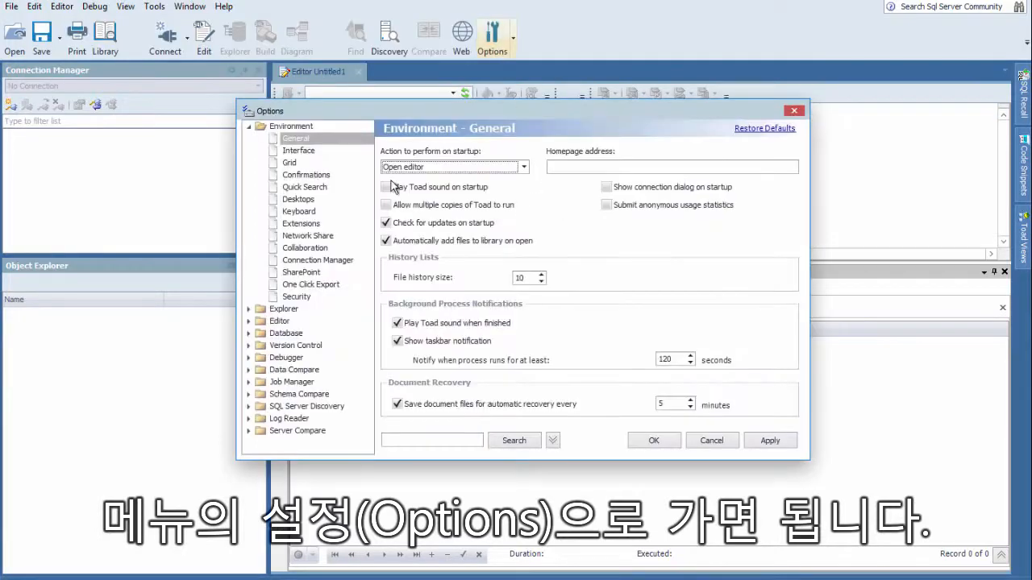
{"action": "left_click", "coordinate": [608, 188]}
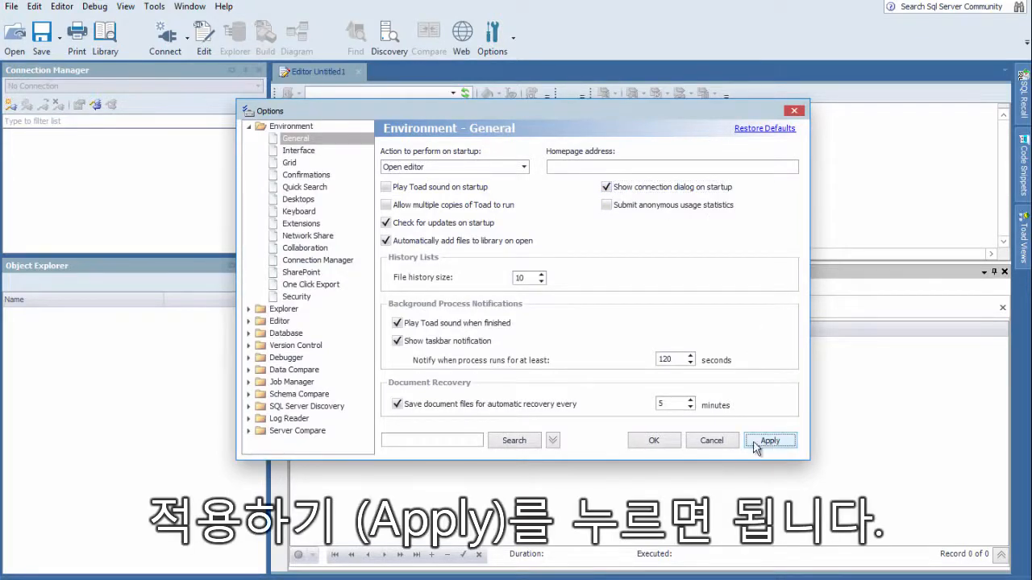
{"action": "left_click", "coordinate": [655, 442]}
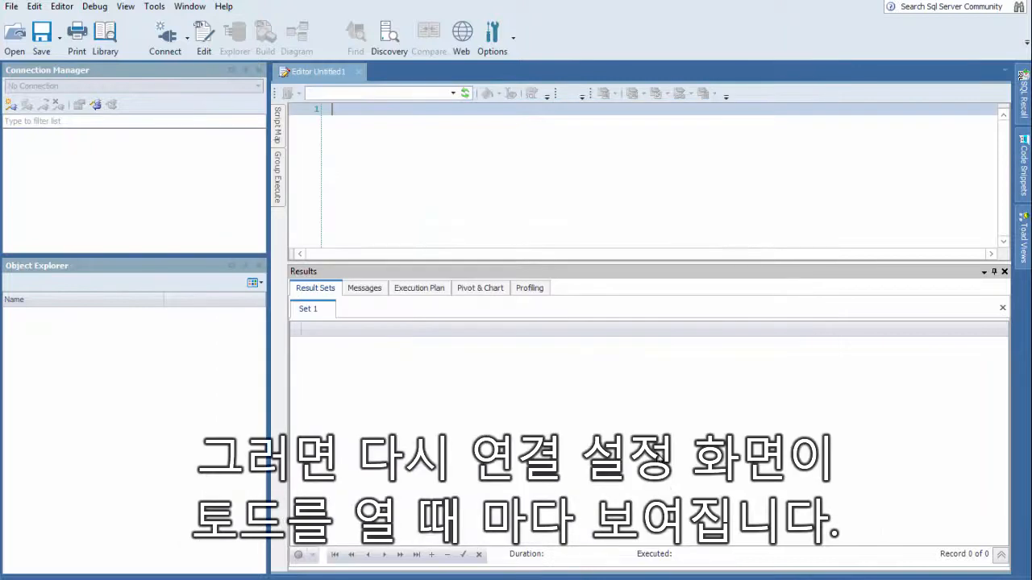
{"action": "left_click", "coordinate": [566, 397]}
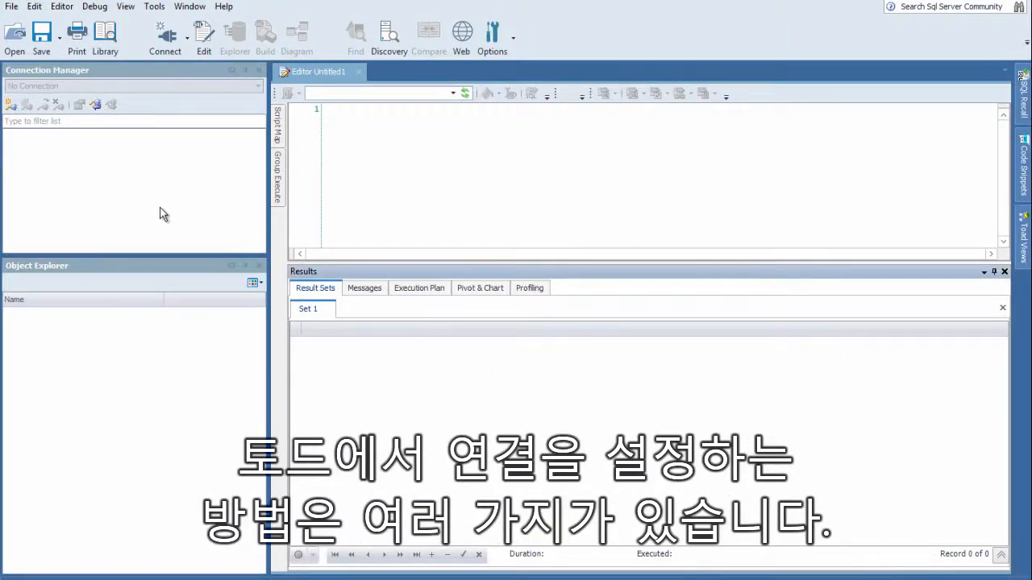
{"action": "left_click", "coordinate": [188, 40]}
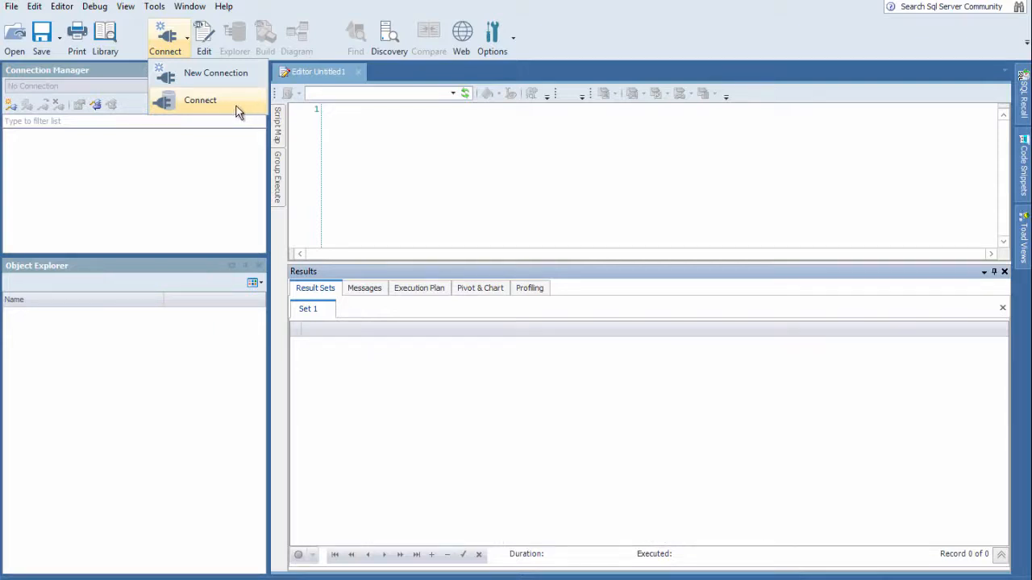
{"action": "left_click", "coordinate": [172, 181]}
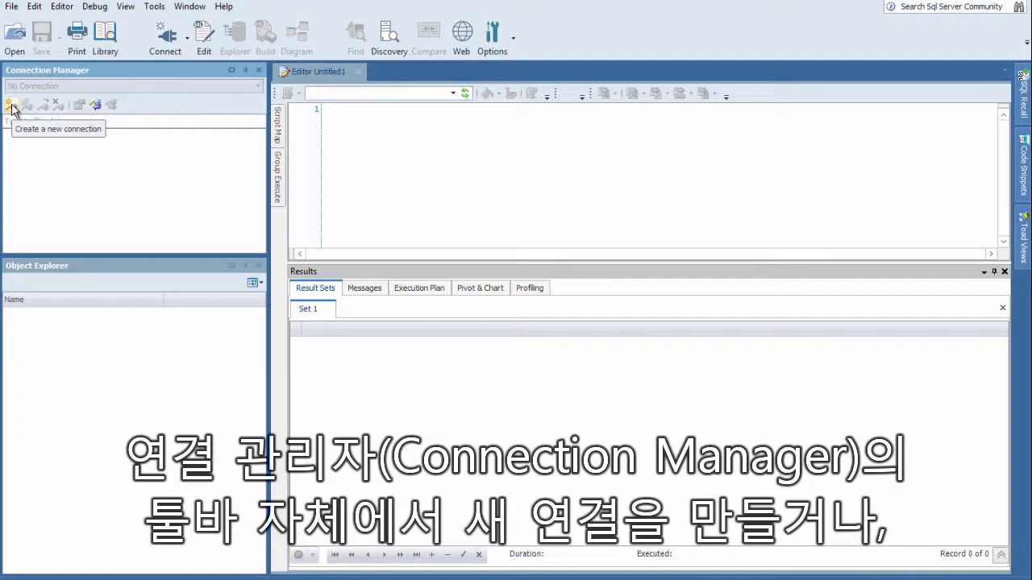
{"action": "right_click", "coordinate": [105, 166]}
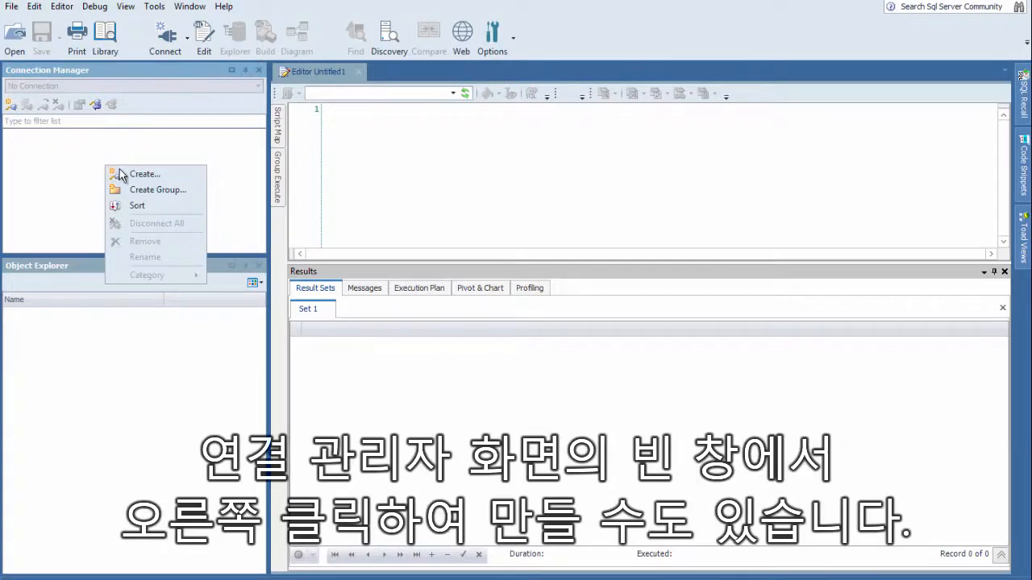
{"action": "left_click", "coordinate": [70, 167]}
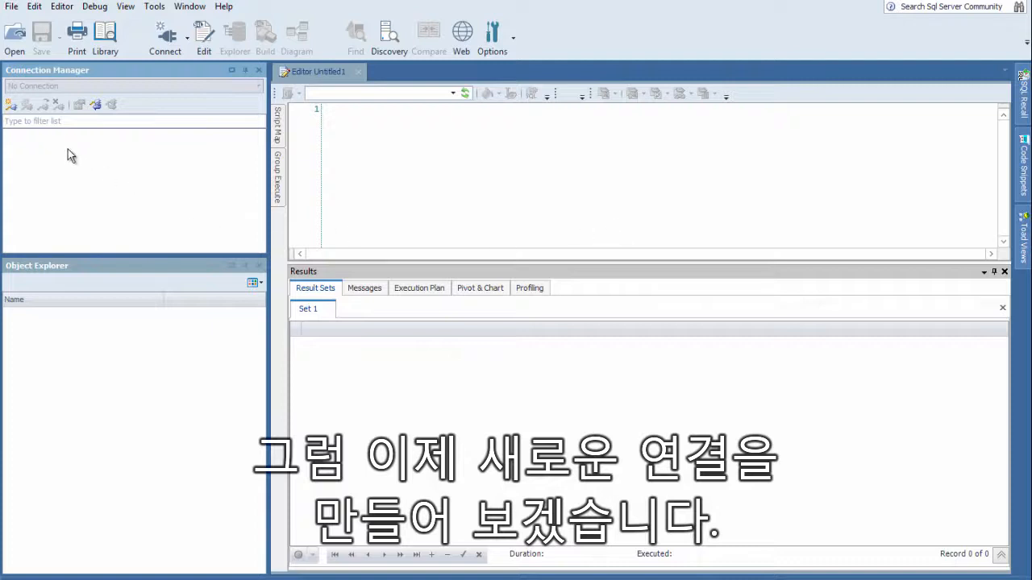
Start a new Microsoft SQL Server connection and set the server name to WIN2012SQL1\SQL2012
{"action": "left_click", "coordinate": [11, 107]}
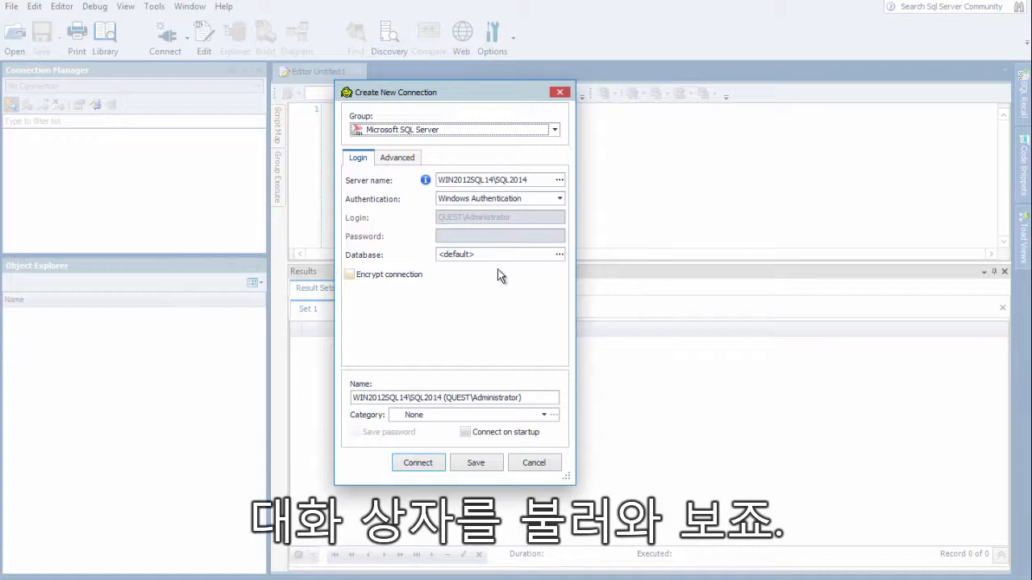
{"action": "left_click", "coordinate": [502, 179]}
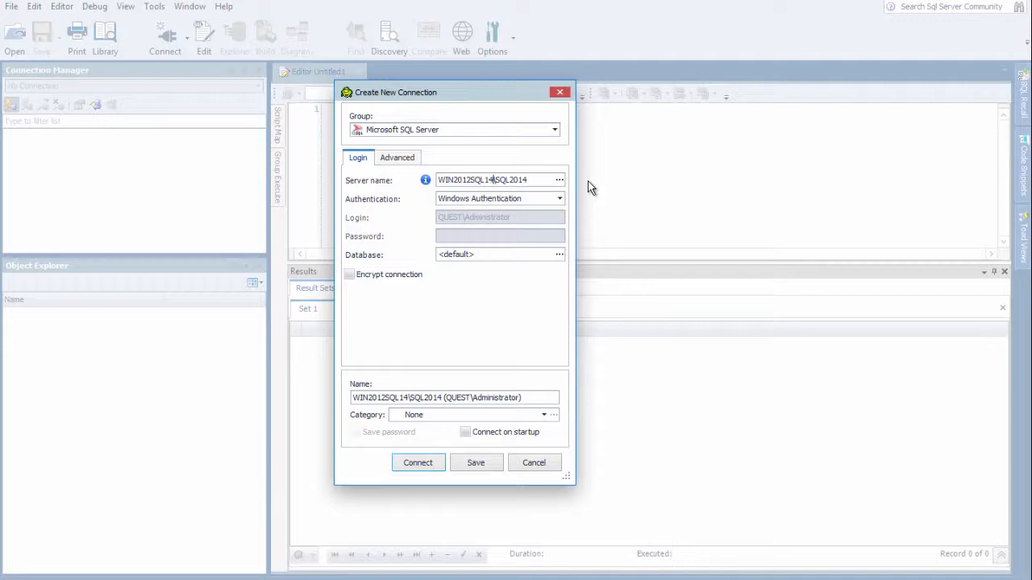
{"action": "key", "text": "BackSpace"}
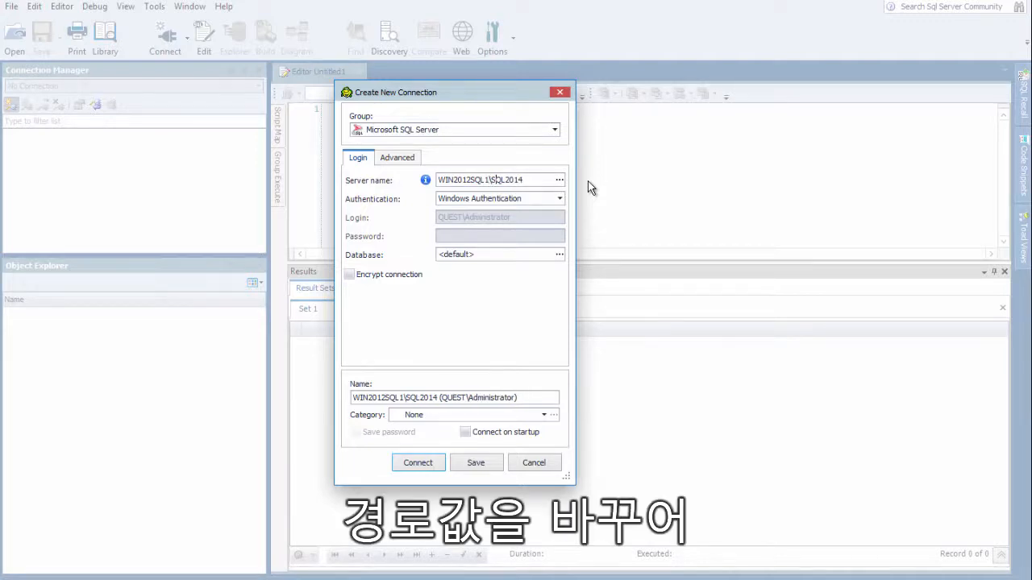
{"action": "key", "text": "Right"}
{"action": "key", "text": "Right"}
{"action": "key", "text": "Right"}
{"action": "key", "text": "Right"}
{"action": "key", "text": "BackSpace"}
{"action": "type", "text": "2"}
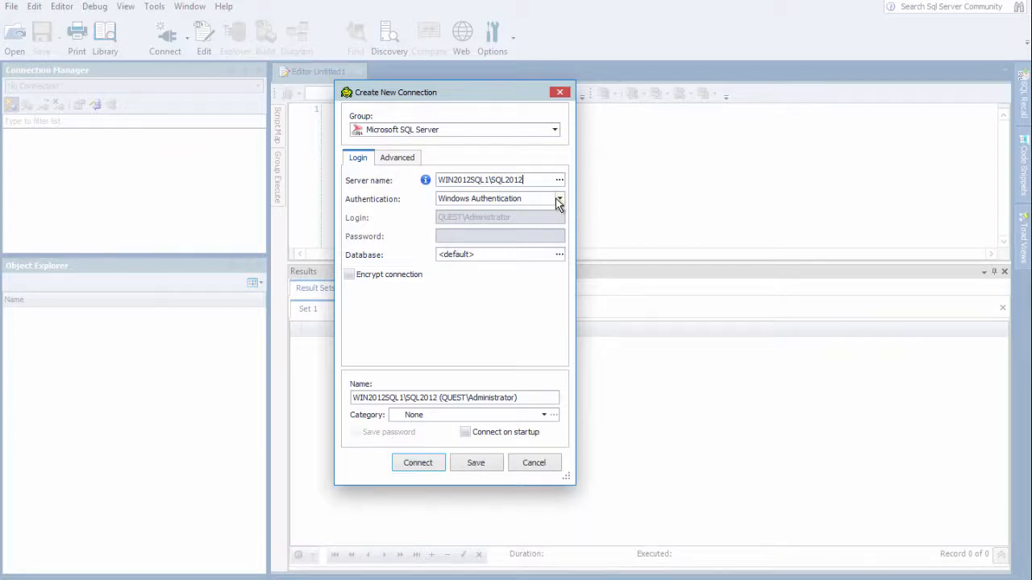
Choose Windows Authentication, leave Connect on startup off, and save the connection without connecting
{"action": "left_click", "coordinate": [558, 199]}
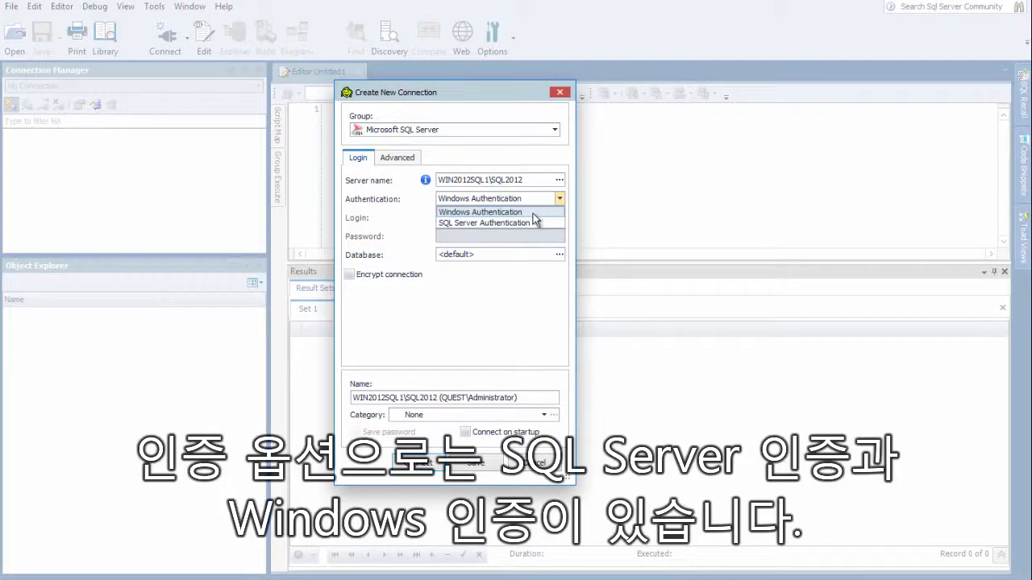
{"action": "left_click", "coordinate": [533, 213]}
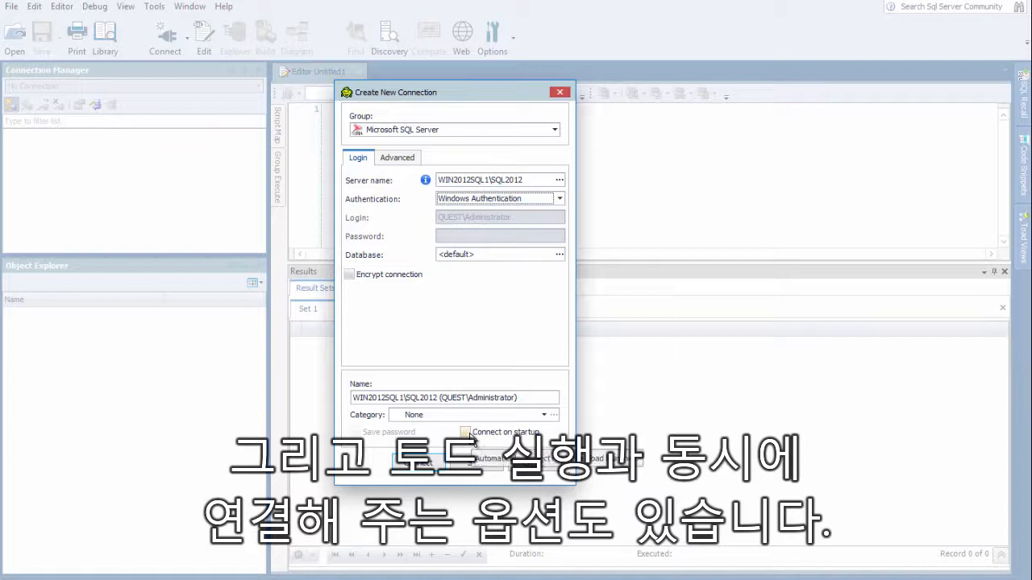
{"action": "left_click", "coordinate": [469, 433]}
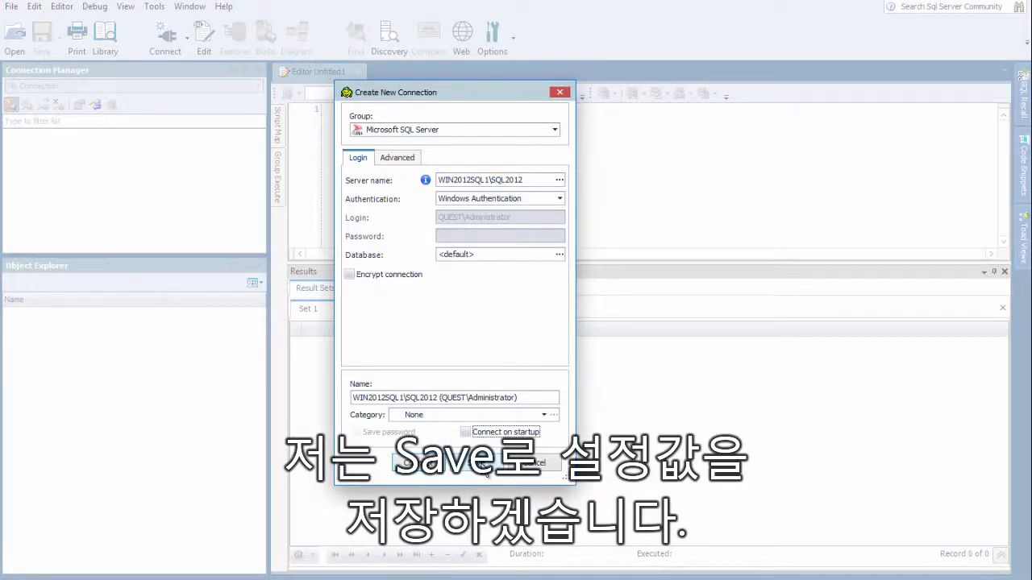
{"action": "left_click", "coordinate": [485, 469]}
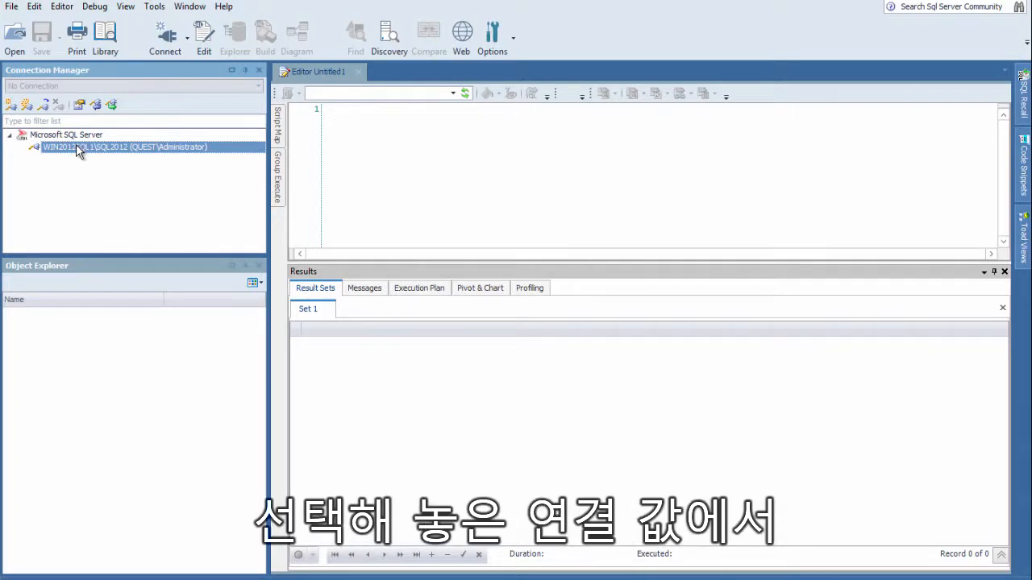
Start a second connection based on the saved one, with SQL Server Authentication, login sa and the account password
{"action": "left_click", "coordinate": [26, 105]}
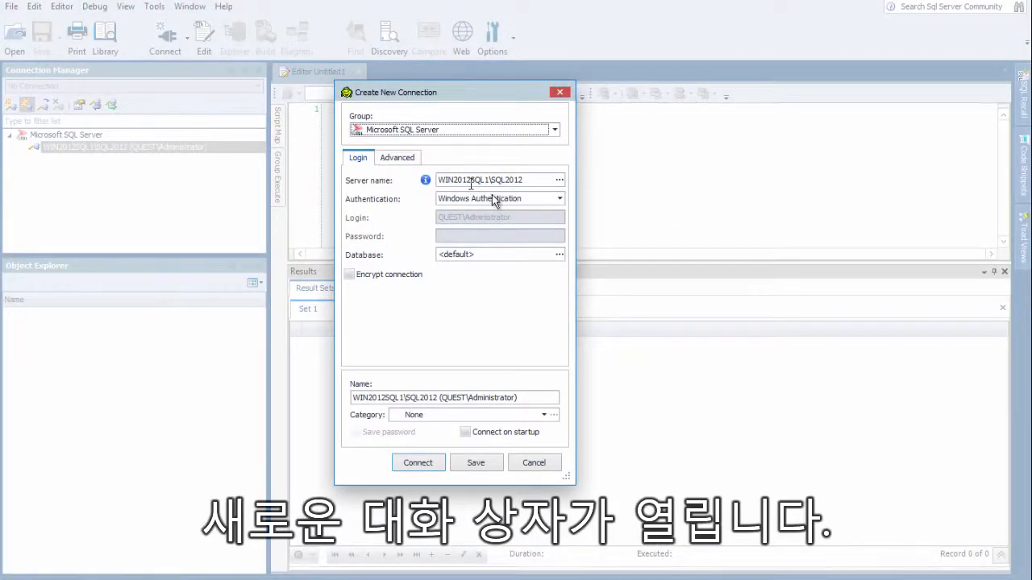
{"action": "left_click", "coordinate": [559, 199]}
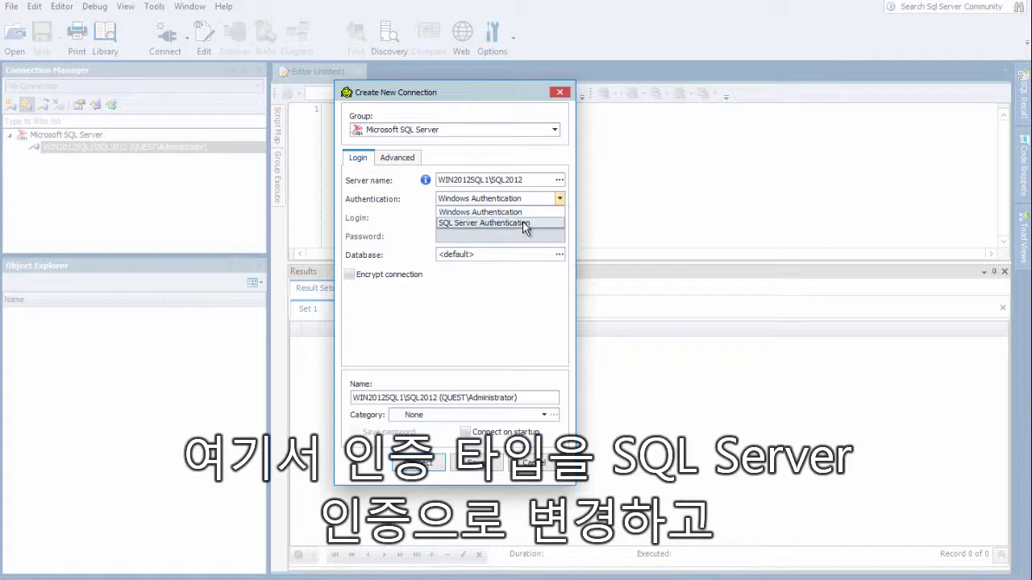
{"action": "left_click", "coordinate": [528, 222]}
{"action": "left_click", "coordinate": [482, 218]}
{"action": "type", "text": "sa"}
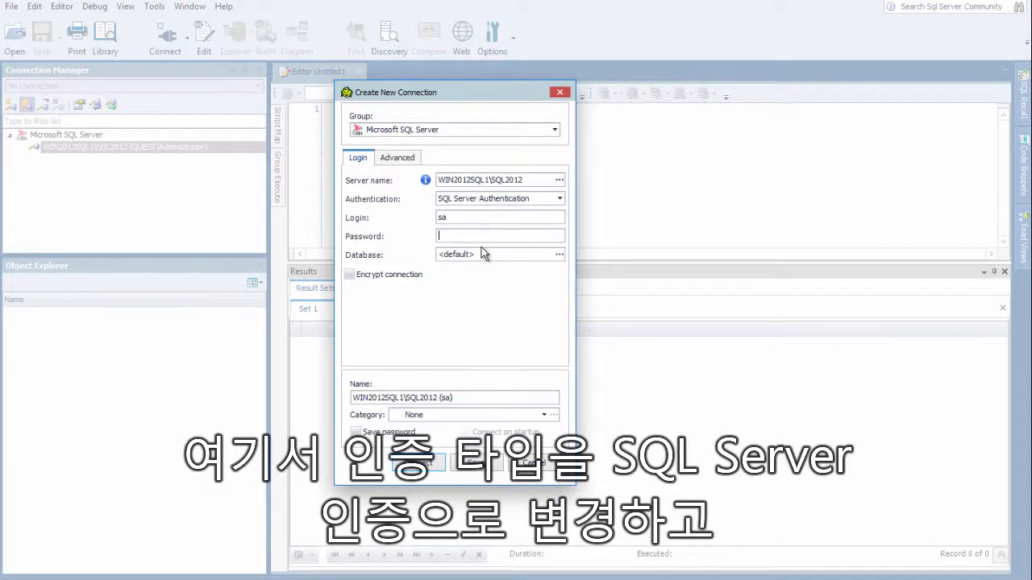
{"action": "type", "text": "***"}
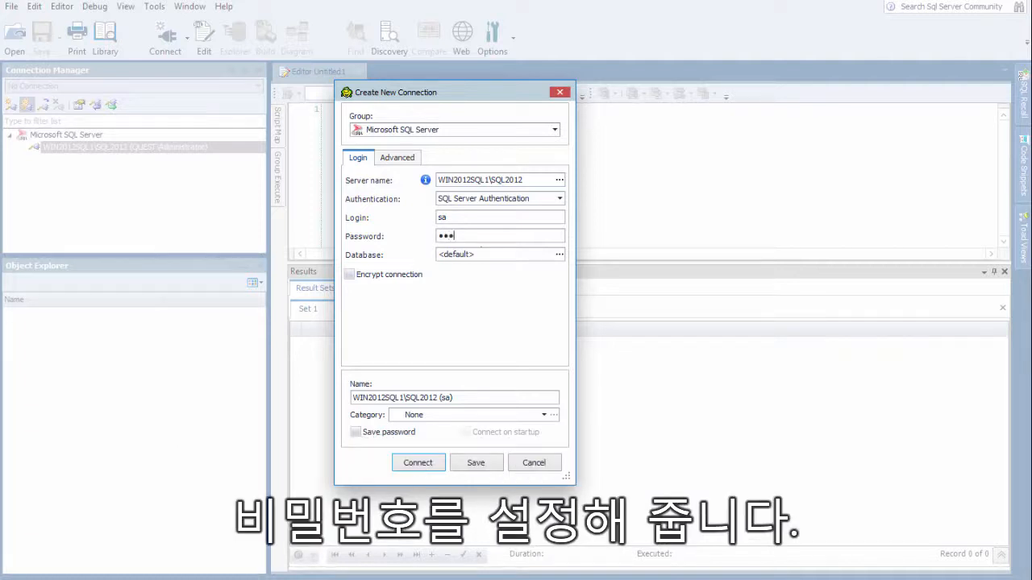
Browse the server's databases and set LiteSpeedCentral as the connection's database
{"action": "left_click", "coordinate": [488, 255]}
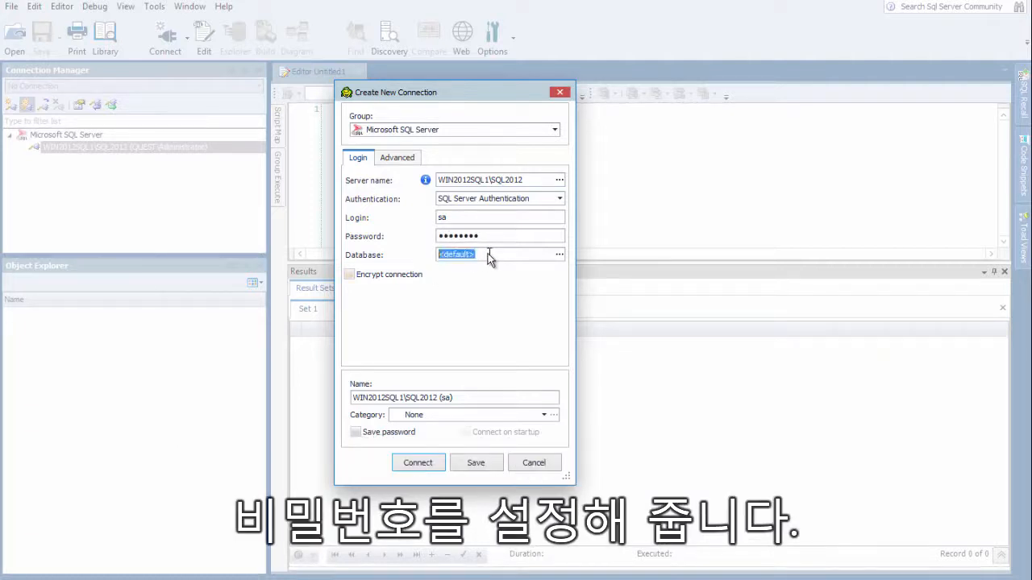
{"action": "left_click", "coordinate": [557, 254]}
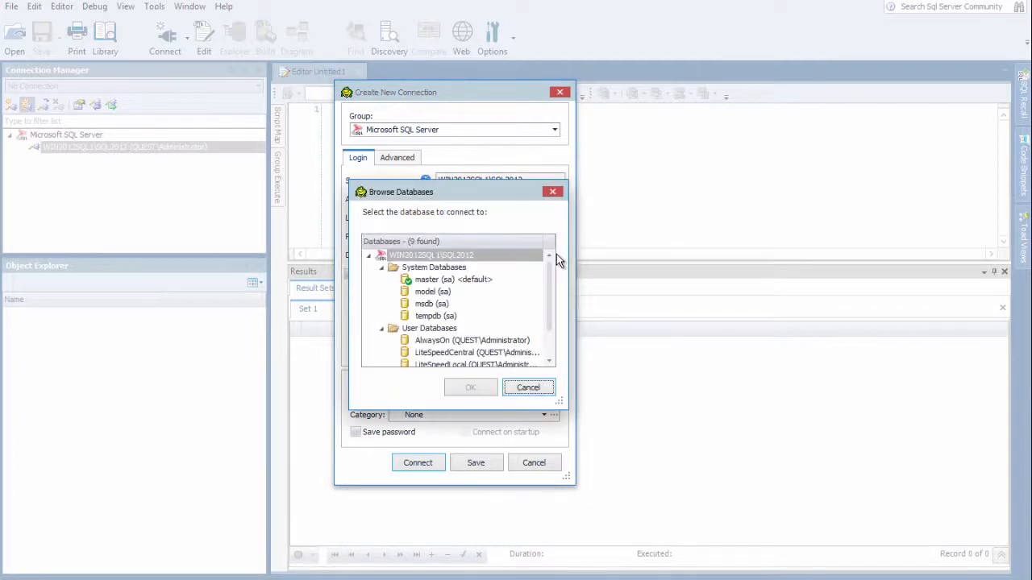
{"action": "left_click", "coordinate": [468, 355]}
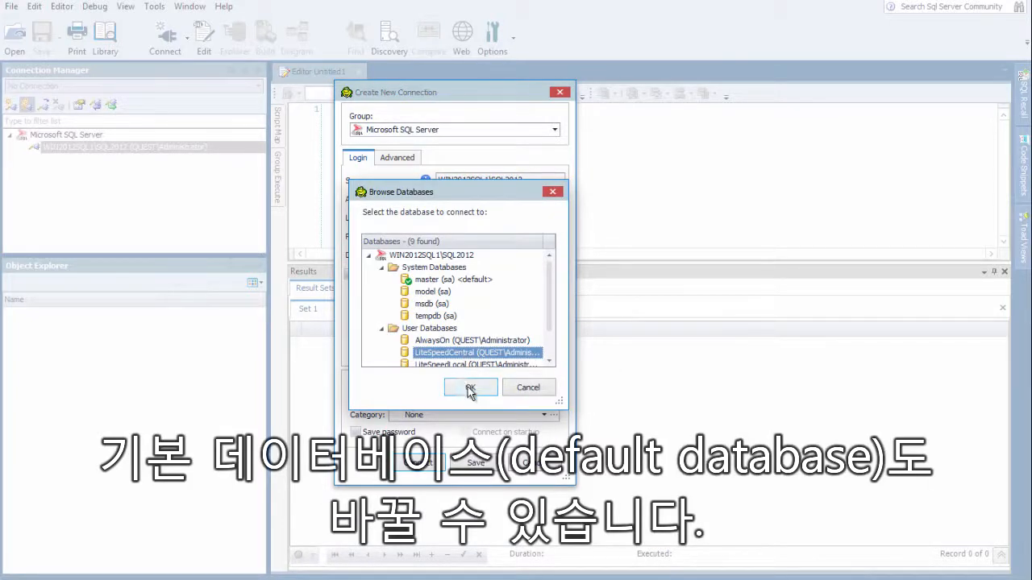
{"action": "left_click", "coordinate": [466, 387]}
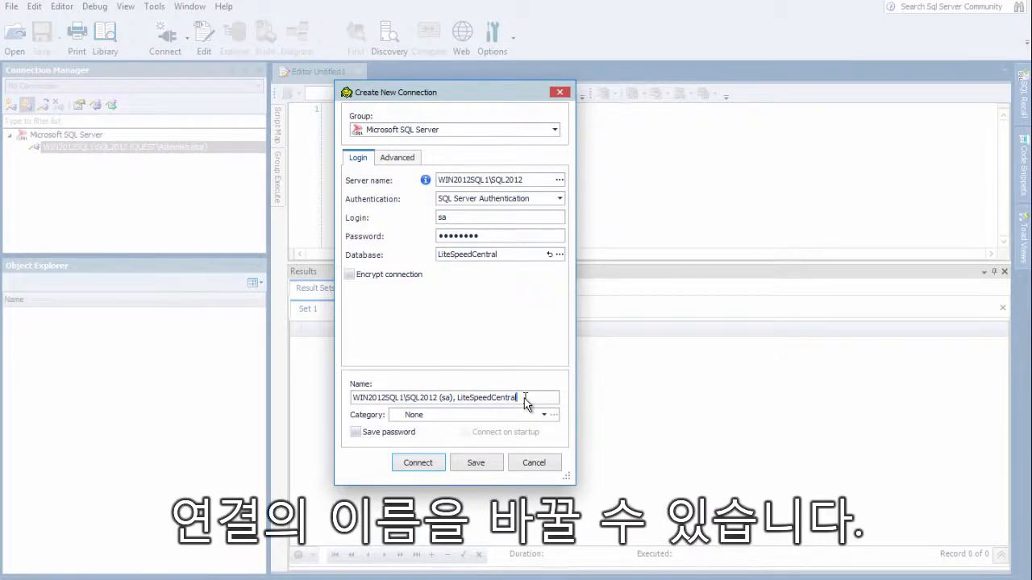
Replace the connection's name with a custom one, and restore Toad's automatic naming
{"action": "key", "text": "shift+Left"}
{"action": "key", "text": "shift+Left"}
{"action": "key", "text": "shift+Left"}
{"action": "key", "text": "shift+Left"}
{"action": "key", "text": "shift+Left"}
{"action": "key", "text": "shift+Left"}
{"action": "key", "text": "shift+Left"}
{"action": "key", "text": "shift+Left"}
{"action": "key", "text": "shift+Left"}
{"action": "key", "text": "shift+Left"}
{"action": "key", "text": "shift+Left"}
{"action": "key", "text": "shift+Left"}
{"action": "key", "text": "shift+Left"}
{"action": "key", "text": "shift+Left"}
{"action": "key", "text": "shift+Left"}
{"action": "key", "text": "shift+Left"}
{"action": "key", "text": "shift+Left"}
{"action": "key", "text": "shift+Left"}
{"action": "key", "text": "shift+Left"}
{"action": "key", "text": "shift+Left"}
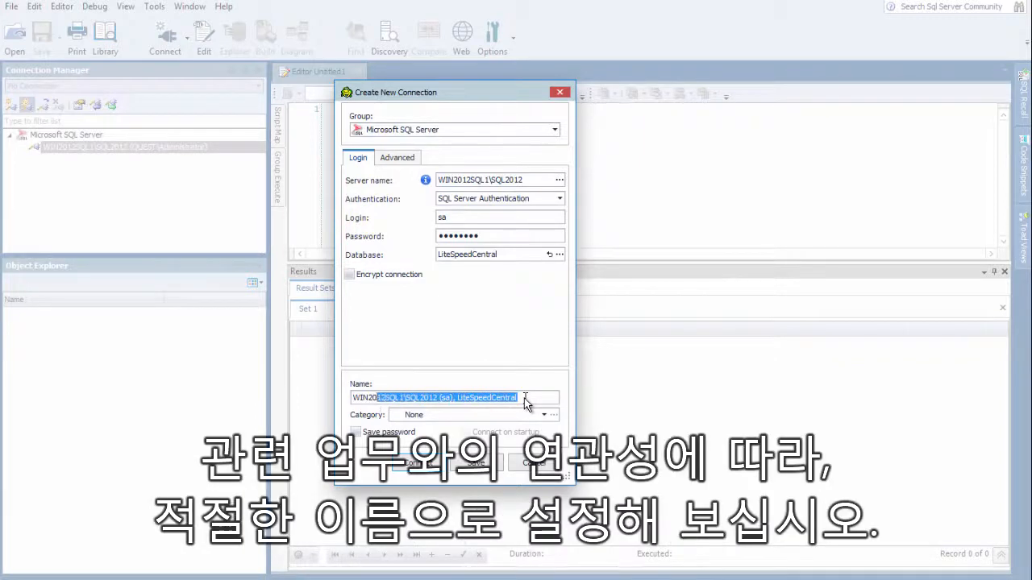
{"action": "key", "text": "shift+Left"}
{"action": "key", "text": "shift+Left"}
{"action": "key", "text": "shift+Left"}
{"action": "key", "text": "shift+Left"}
{"action": "key", "text": "shift+Left"}
{"action": "key", "text": "shift+Left"}
{"action": "key", "text": "BackSpace"}
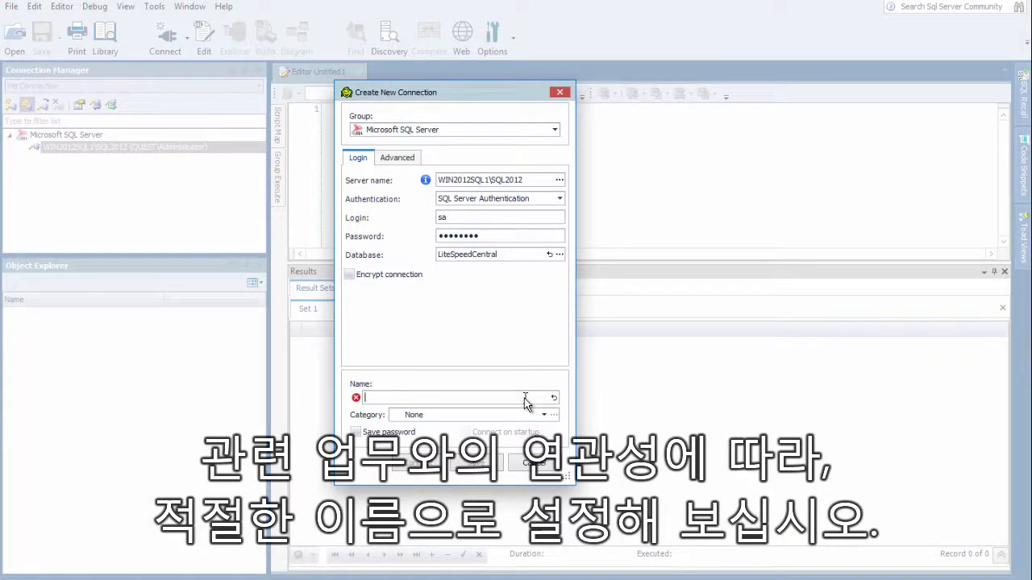
{"action": "type", "text": "Robert Conn"}
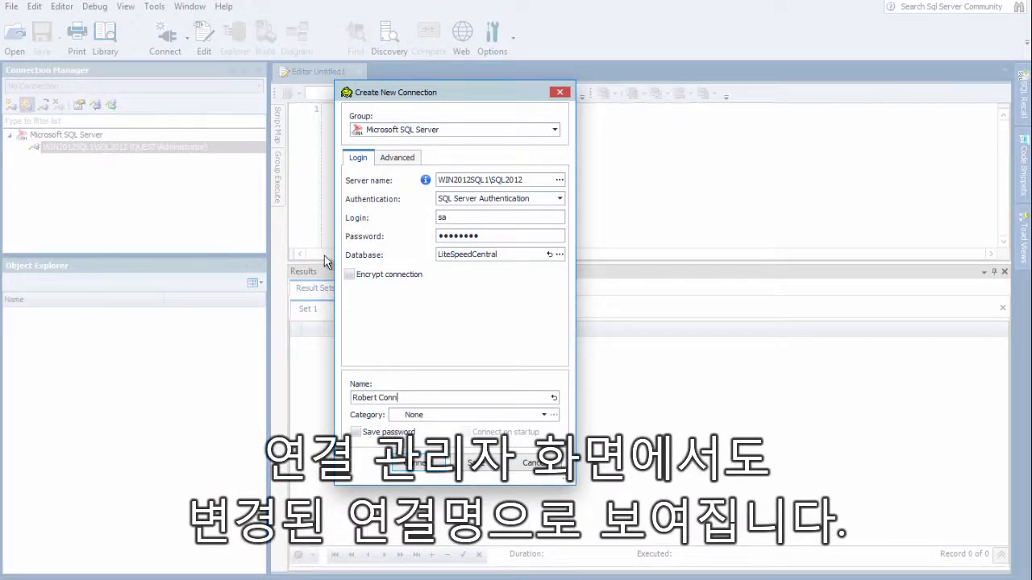
{"action": "left_click", "coordinate": [555, 398]}
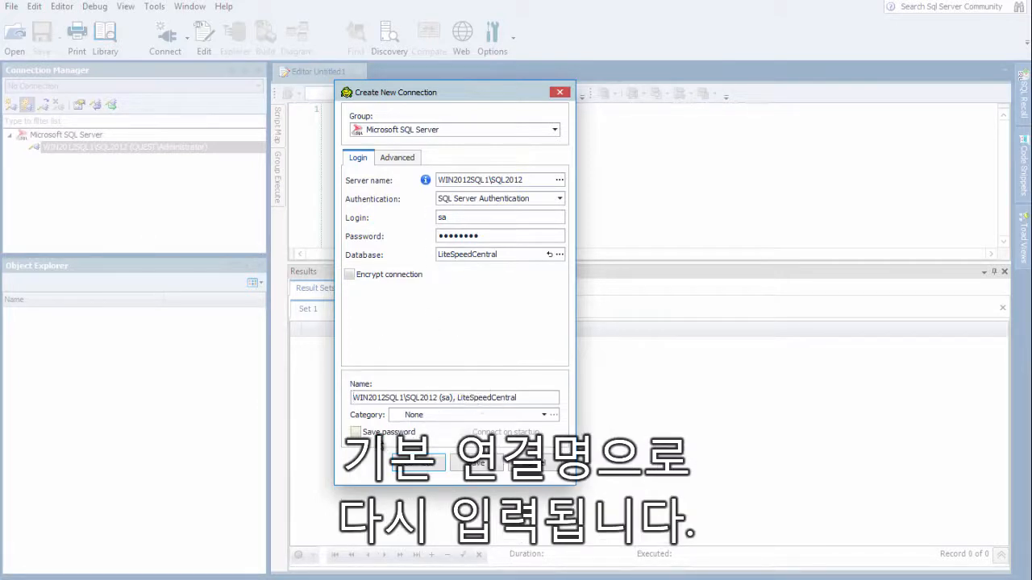
Enable Save password for the sa connection and save it without connecting
{"action": "left_click", "coordinate": [357, 434]}
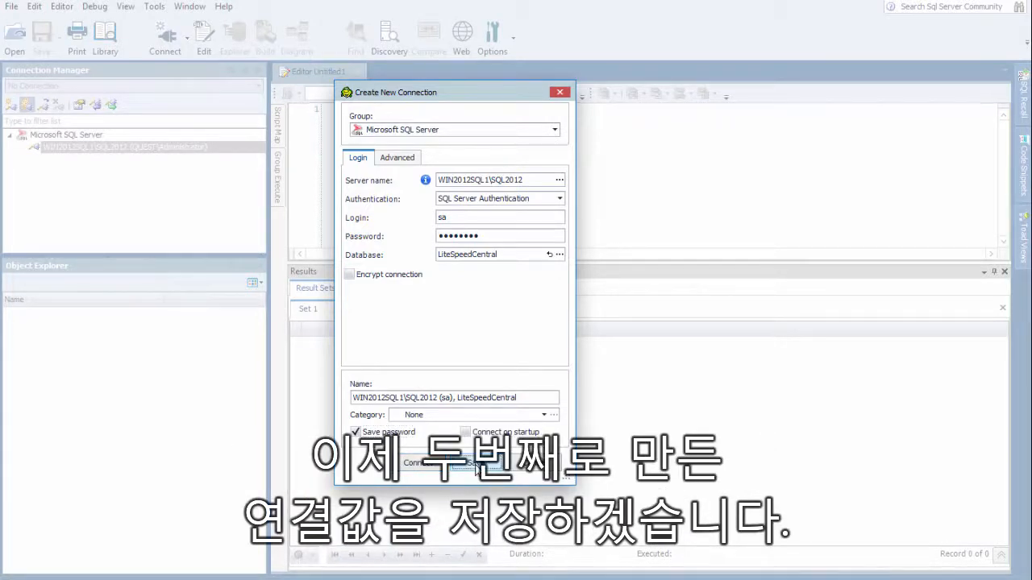
{"action": "left_click", "coordinate": [475, 465]}
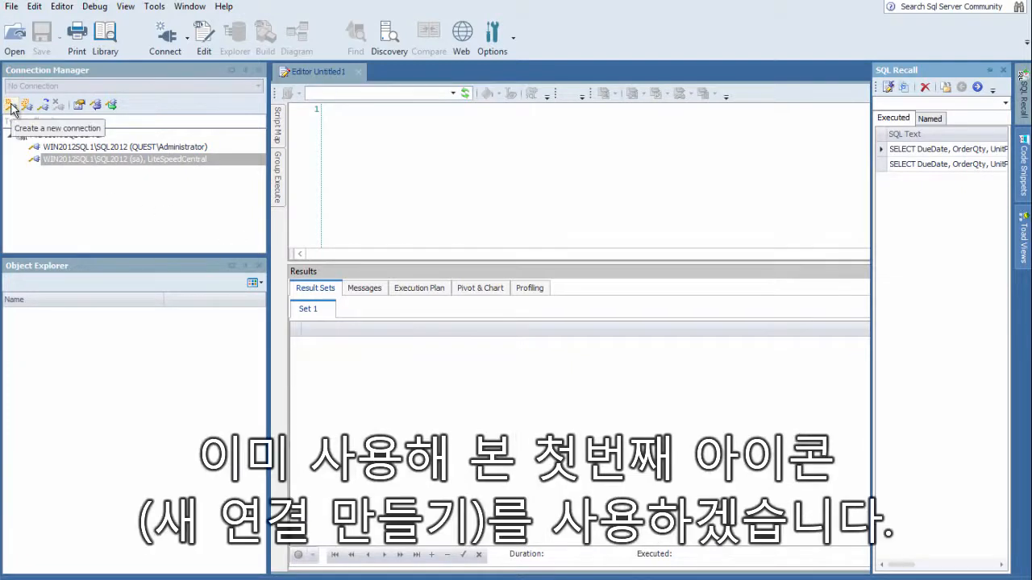
Create a new connection to WIN2012SQL14\SQL2014 with Windows Authentication and connect to it immediately
{"action": "left_click", "coordinate": [187, 37]}
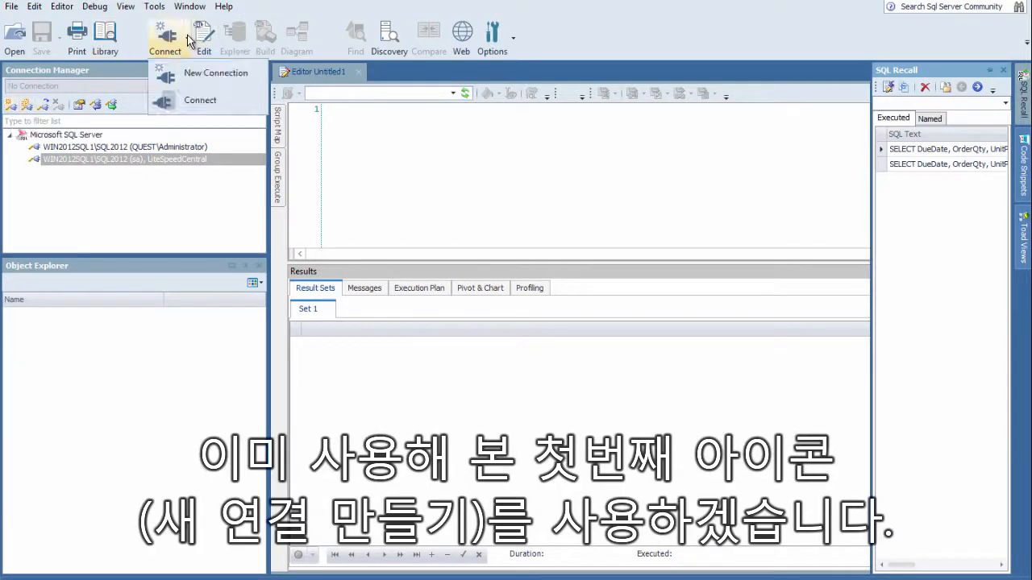
{"action": "left_click", "coordinate": [191, 75]}
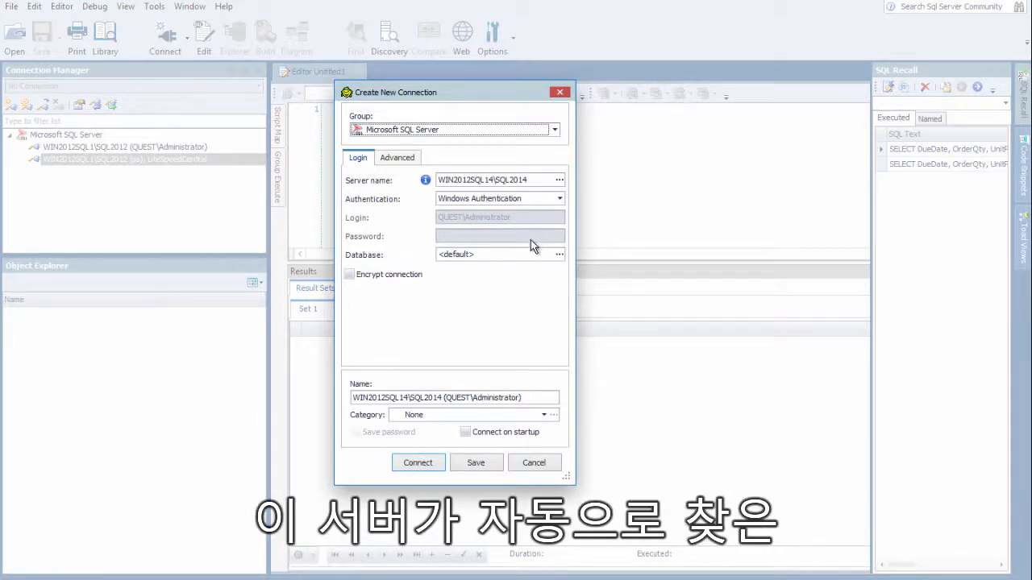
{"action": "left_click", "coordinate": [419, 466]}
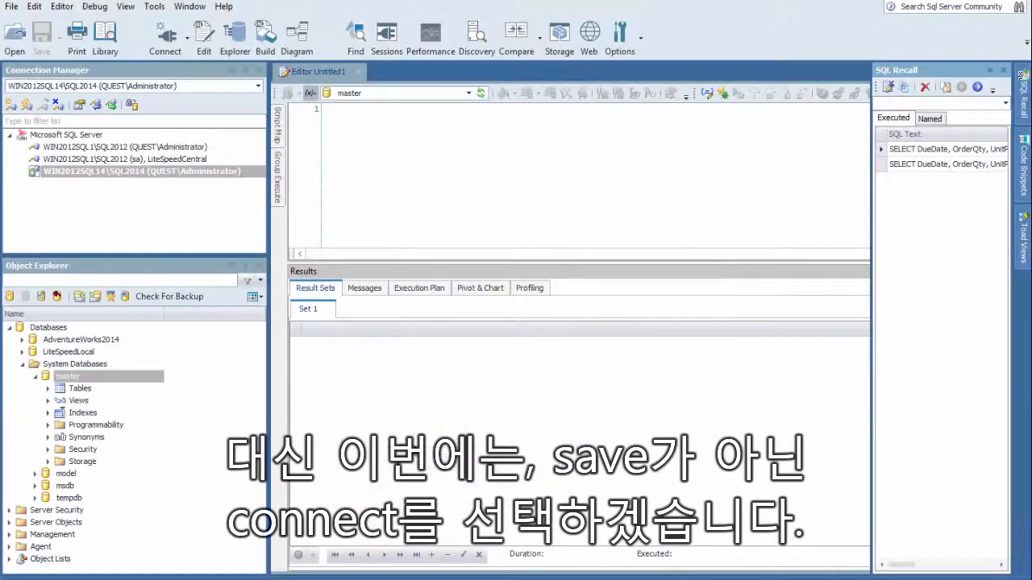
{"action": "mouse_move", "coordinate": [32, 173]}
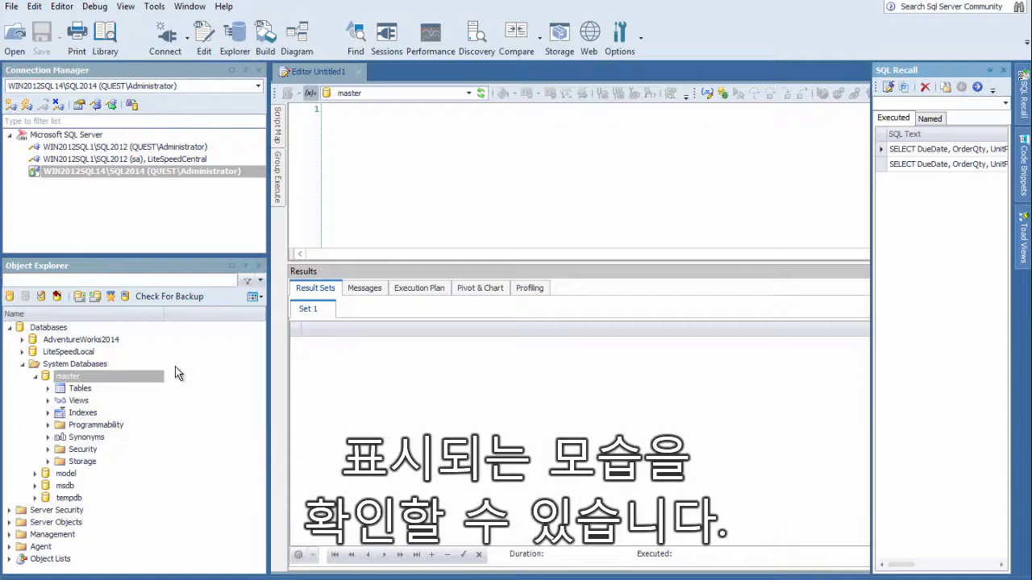
Connect to the saved WIN2012SQL1\SQL2012 (sa), LiteSpeedCentral connection and to WIN2012SQL1\SQL2012 (QUEST\Administrator)
{"action": "left_click", "coordinate": [1023, 168]}
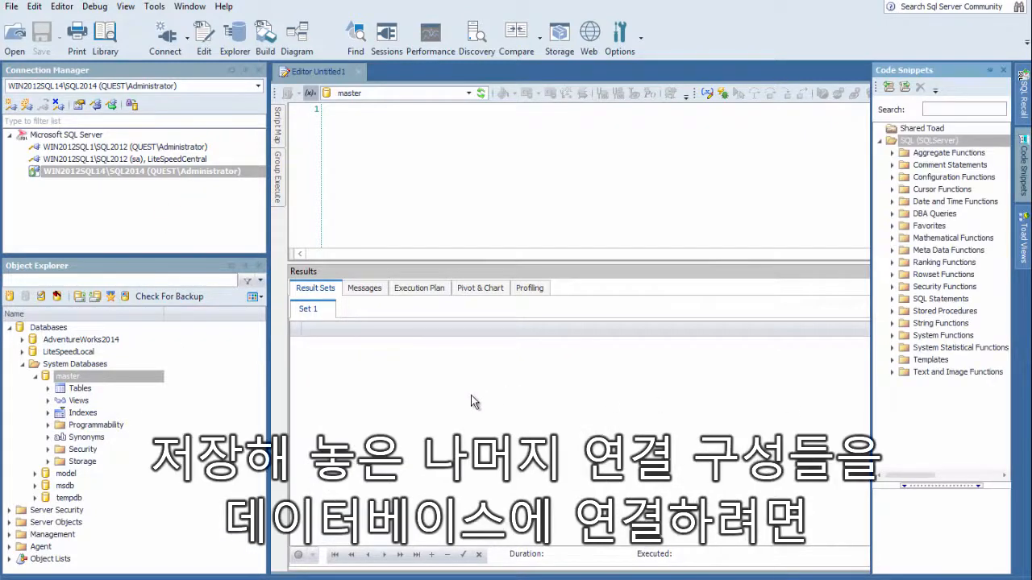
{"action": "left_click", "coordinate": [136, 160]}
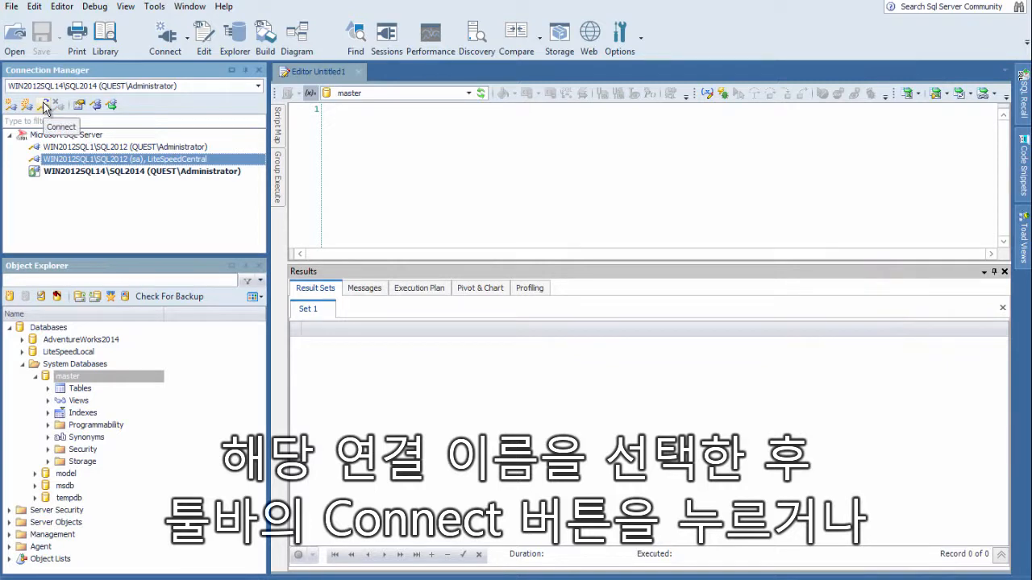
{"action": "left_click", "coordinate": [44, 108]}
{"action": "left_click", "coordinate": [142, 148]}
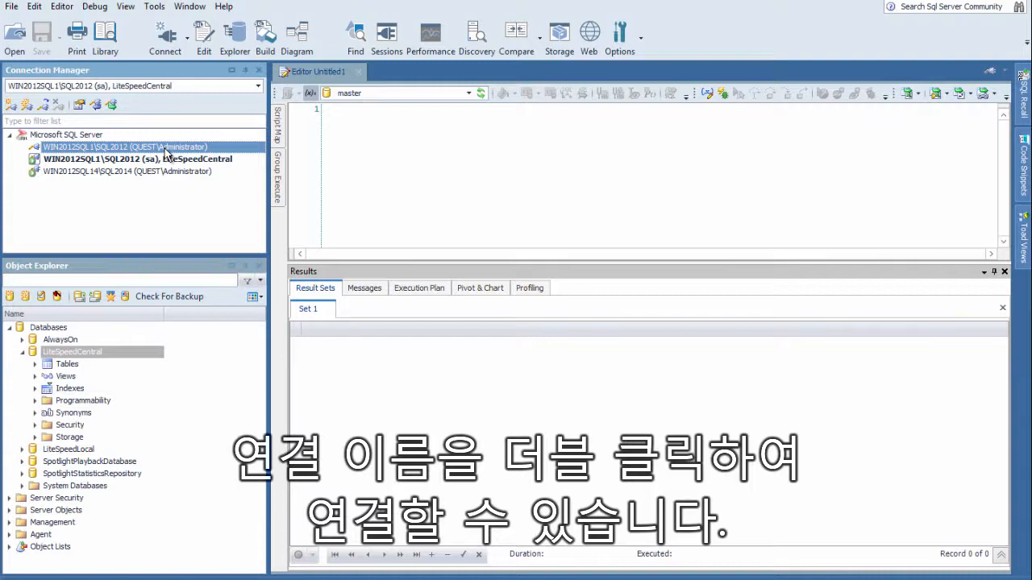
{"action": "double_click", "coordinate": [165, 150]}
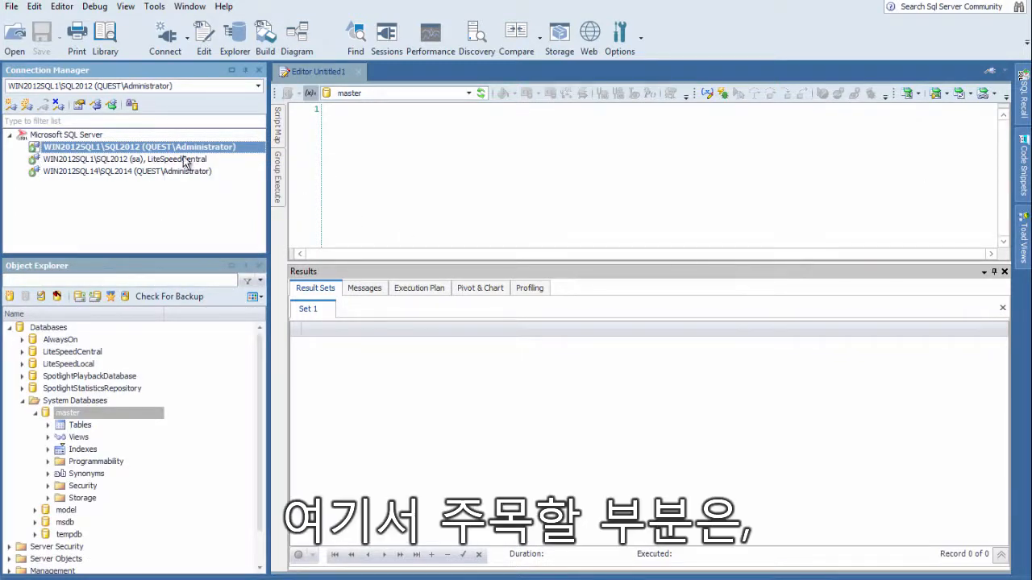
Select the different open connections in turn and compare the current connection with the objects listed in Object Explorer
{"action": "left_click", "coordinate": [131, 160]}
{"action": "left_click", "coordinate": [132, 171]}
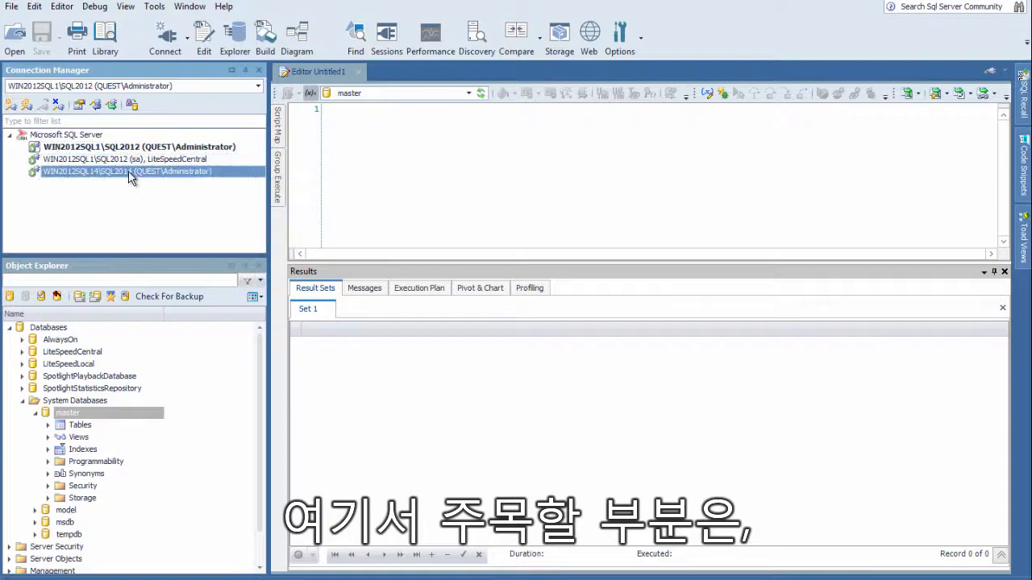
{"action": "left_click", "coordinate": [129, 161]}
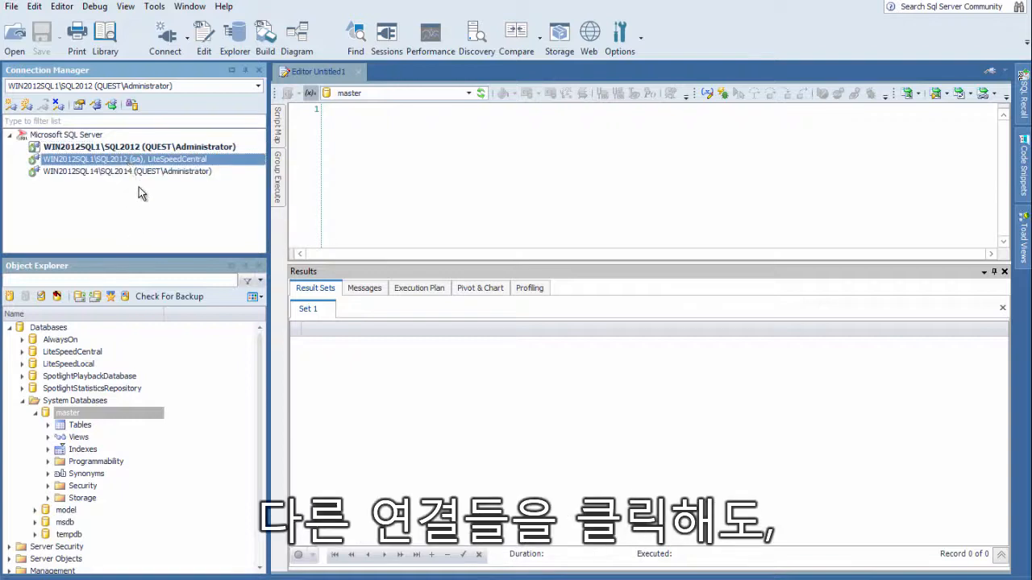
{"action": "left_click", "coordinate": [138, 171]}
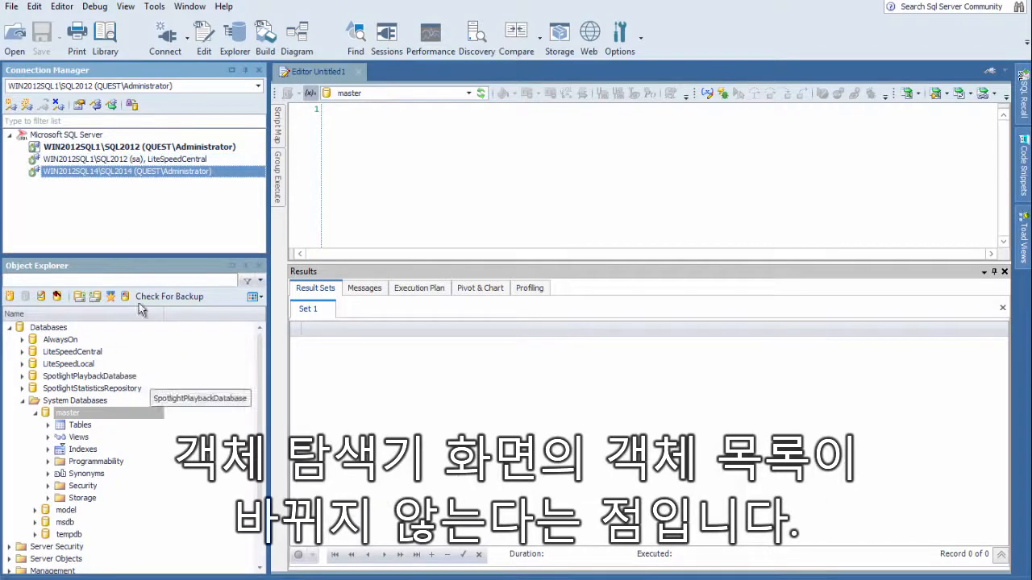
{"action": "left_click", "coordinate": [143, 159]}
{"action": "left_click", "coordinate": [139, 149]}
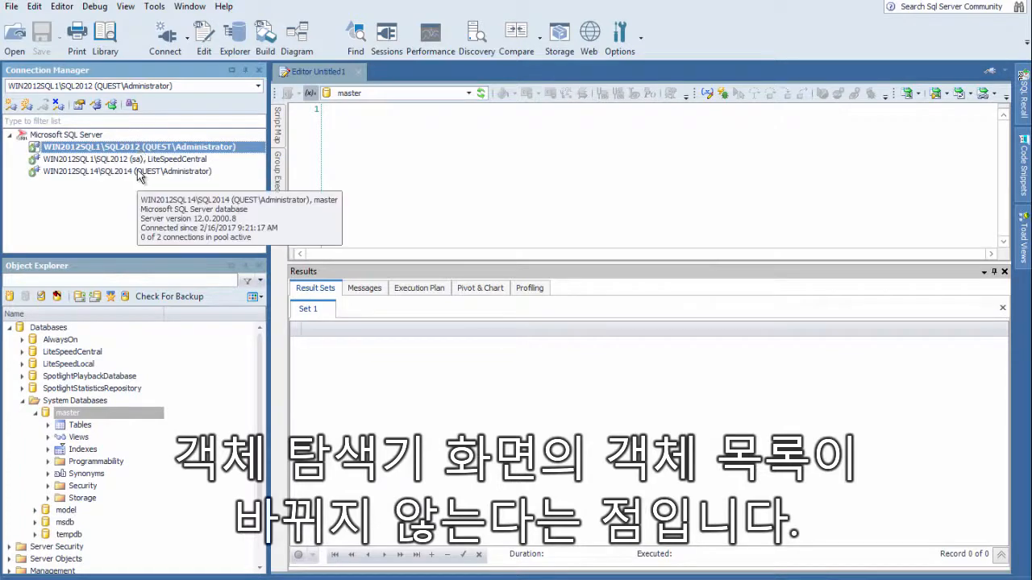
{"action": "left_click", "coordinate": [139, 171]}
{"action": "left_click", "coordinate": [139, 161]}
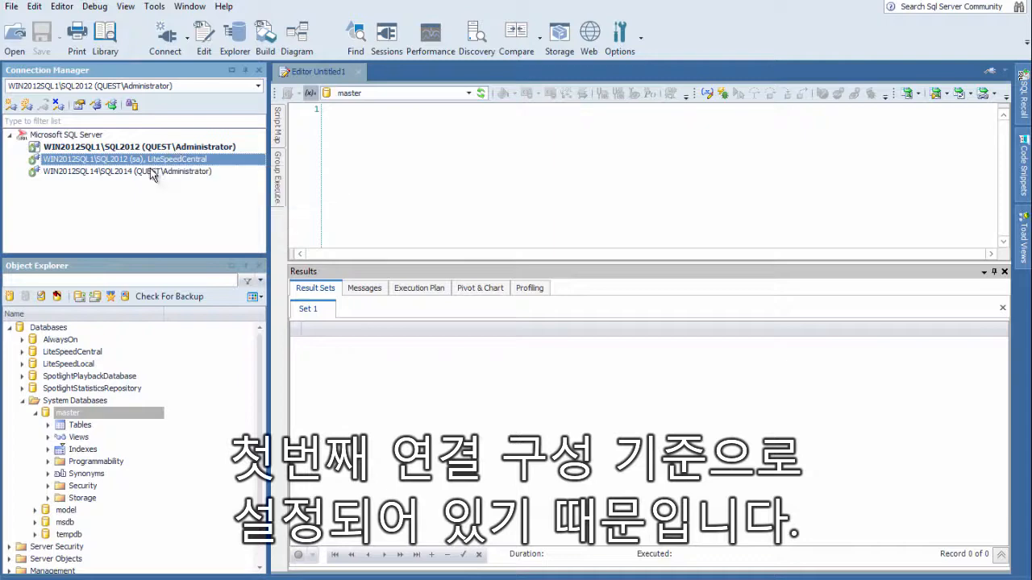
{"action": "left_click", "coordinate": [158, 173]}
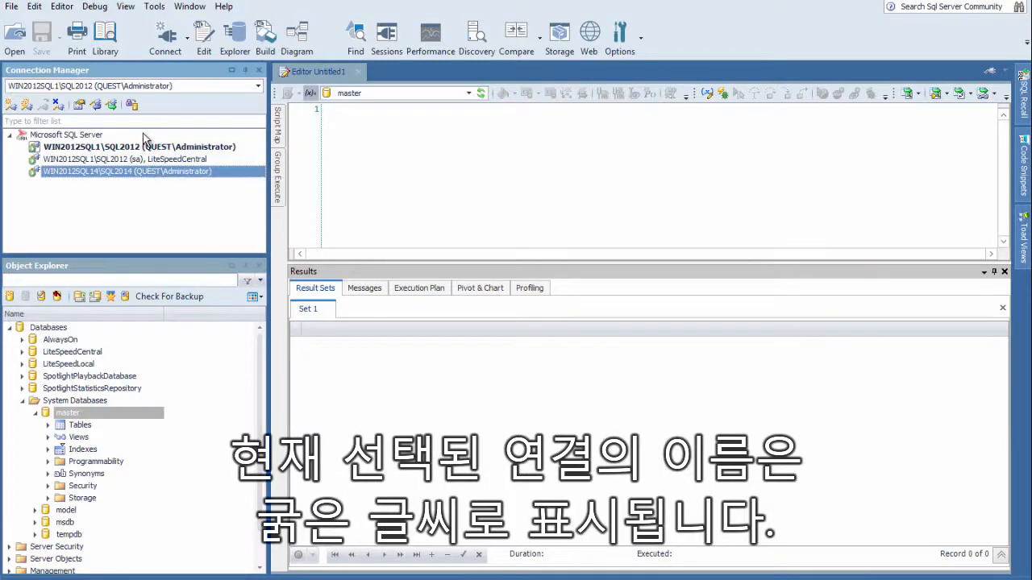
Switch the current connection among the three open ones, finishing on WIN2012SQL1\SQL2012 (sa), LiteSpeedCentral
{"action": "left_click", "coordinate": [258, 87]}
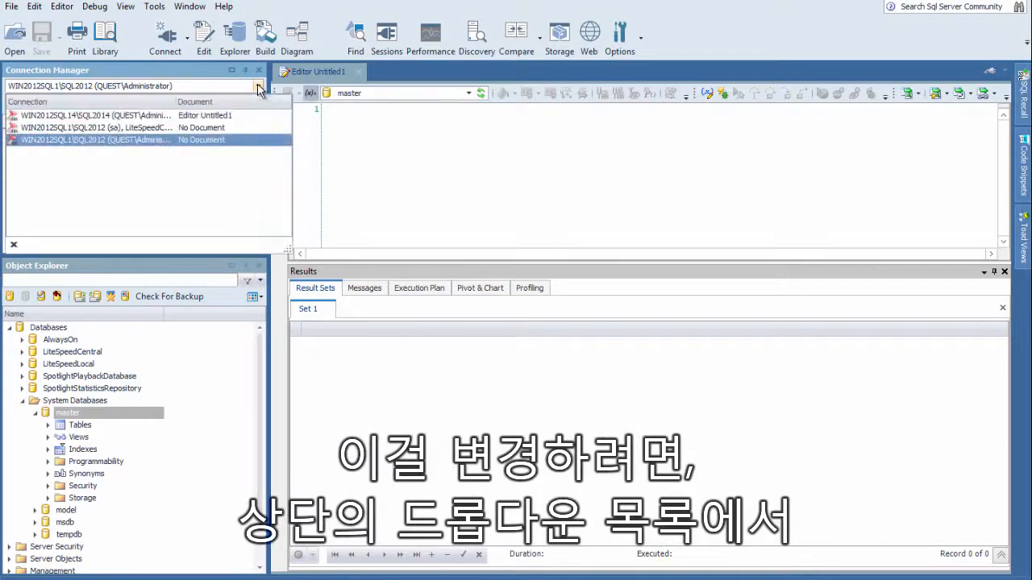
{"action": "left_click", "coordinate": [181, 127]}
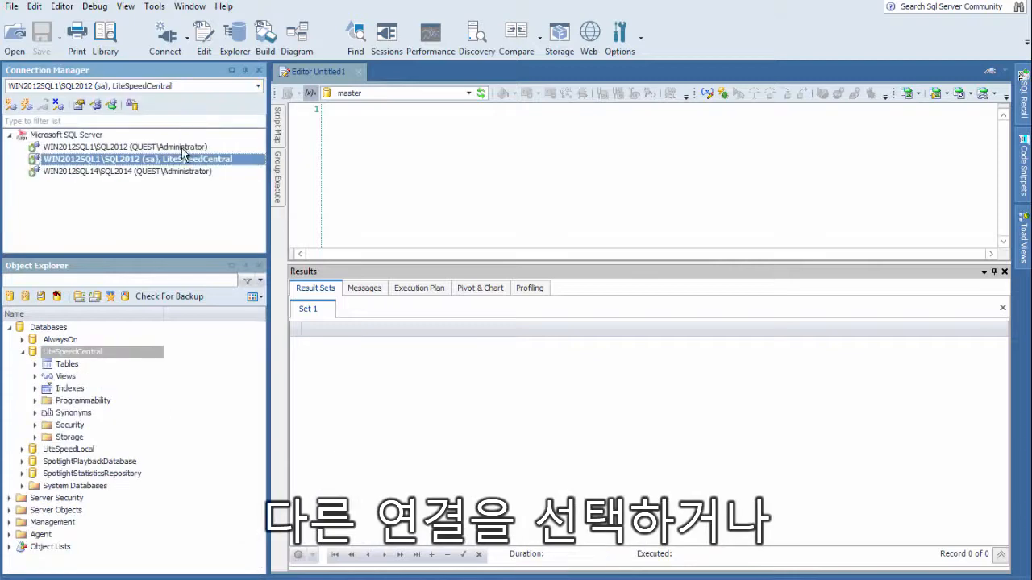
{"action": "left_click", "coordinate": [258, 87]}
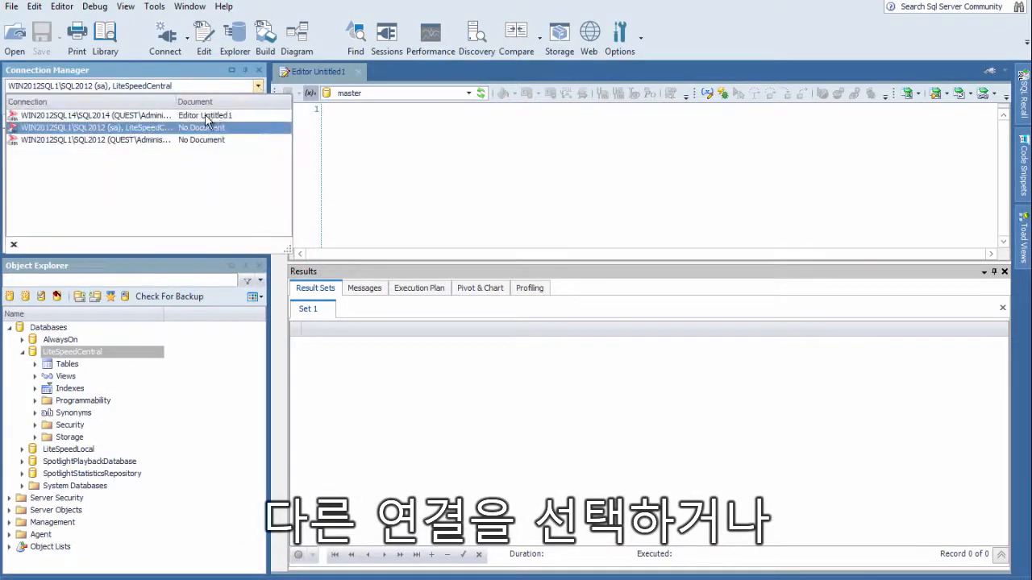
{"action": "left_click", "coordinate": [201, 114]}
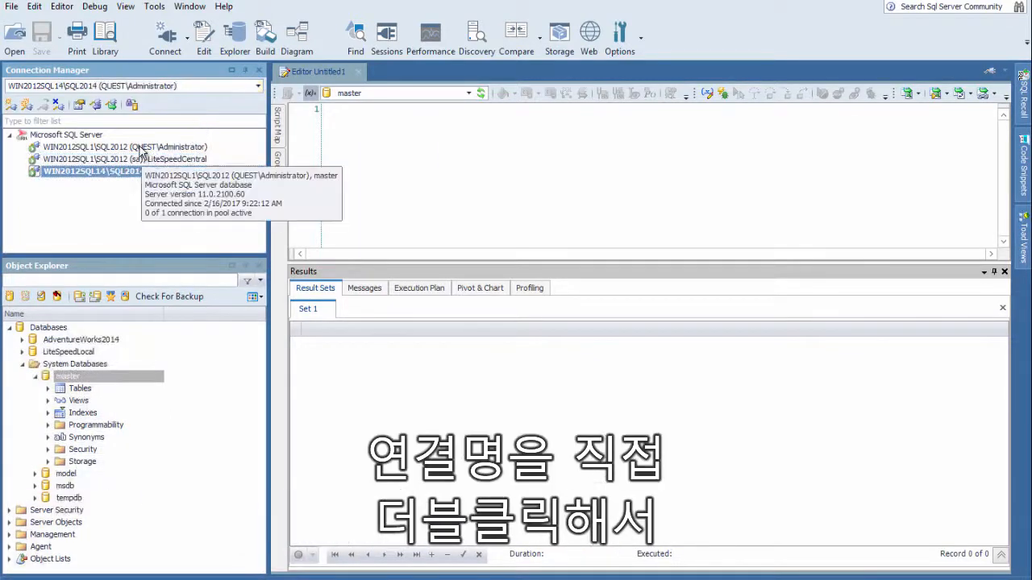
{"action": "double_click", "coordinate": [96, 148]}
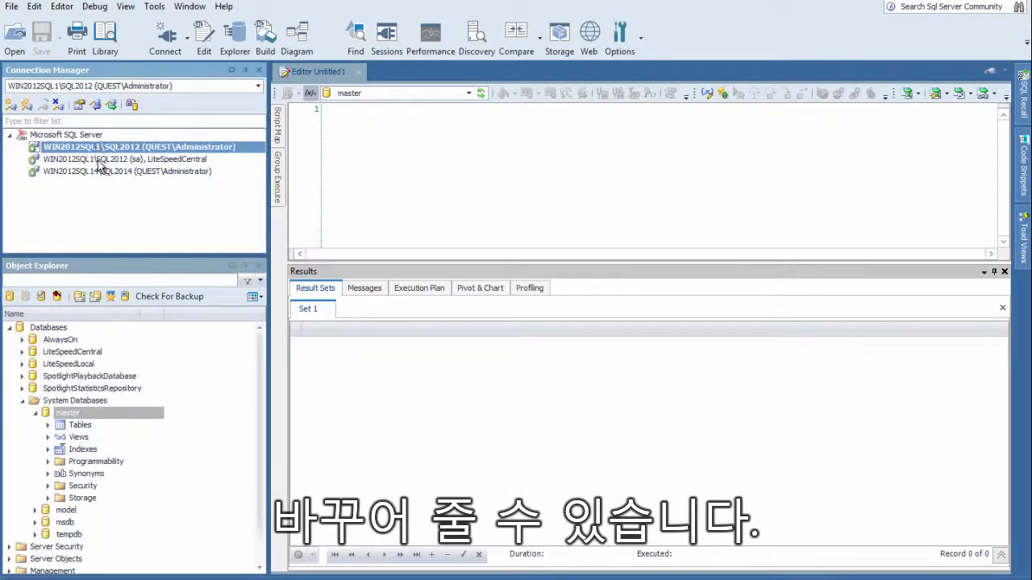
{"action": "double_click", "coordinate": [100, 162]}
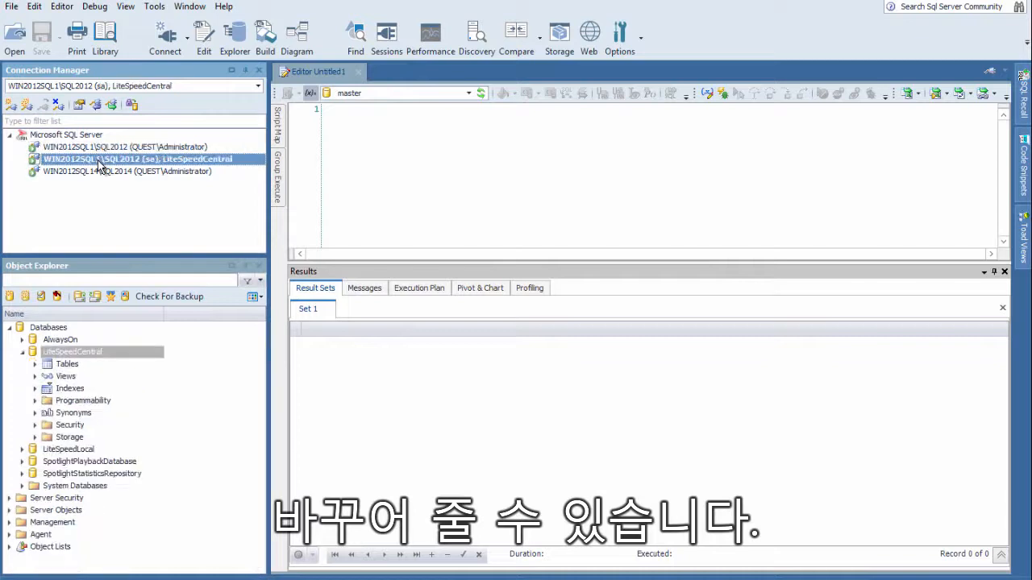
Disconnect all open SQL Server connections at once
{"action": "left_click", "coordinate": [118, 172]}
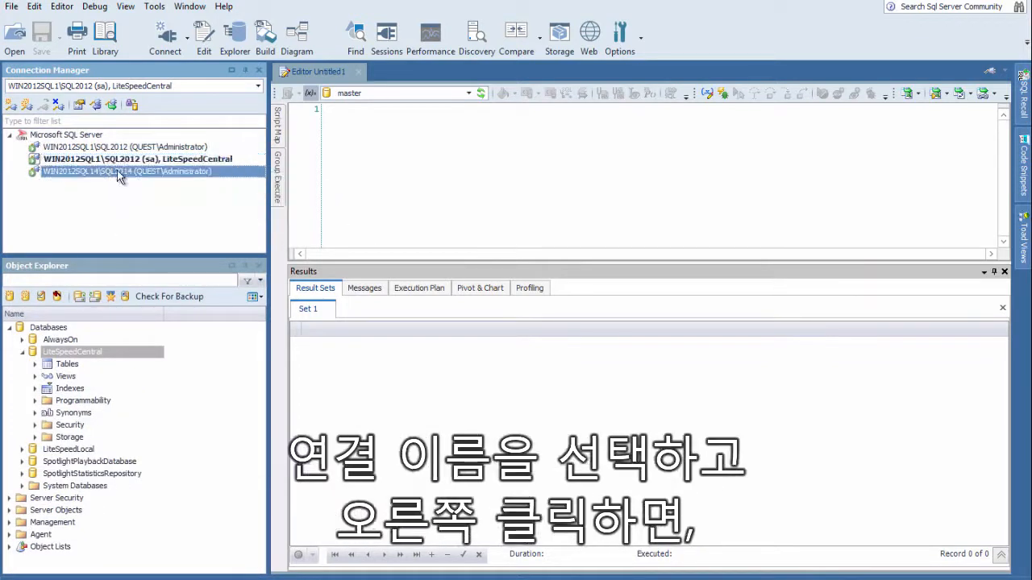
{"action": "right_click", "coordinate": [118, 175]}
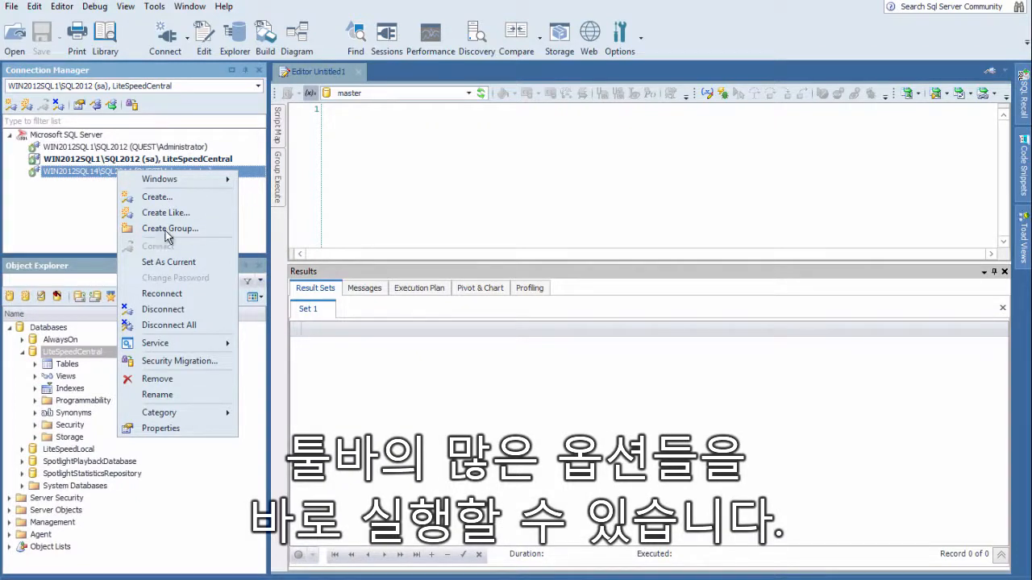
{"action": "left_click", "coordinate": [203, 326]}
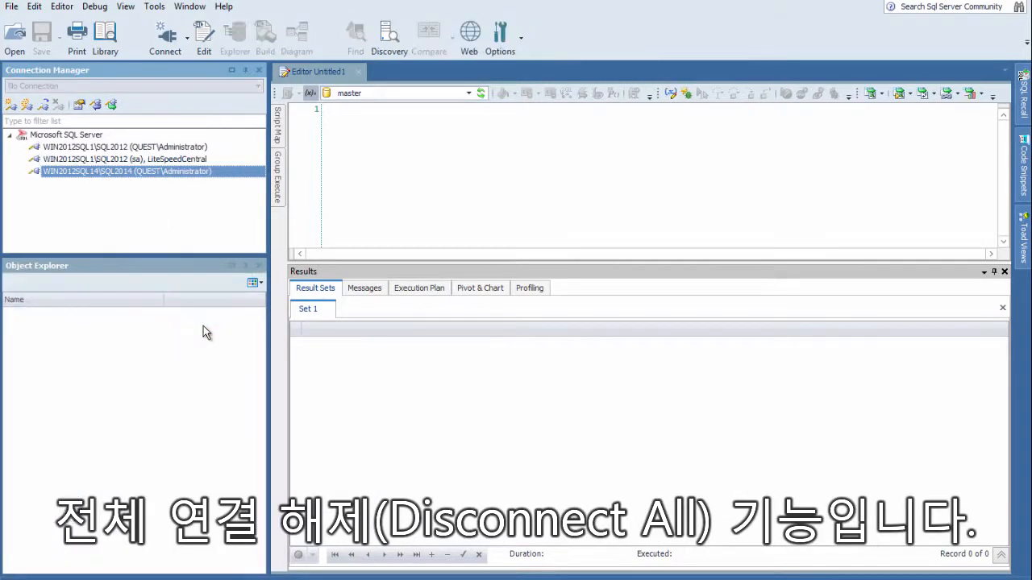
Remove the WIN2012SQL1\SQL2012 (sa), LiteSpeedCentral connection from the saved connections and confirm the removal
{"action": "left_click", "coordinate": [97, 161]}
{"action": "left_click", "coordinate": [96, 171]}
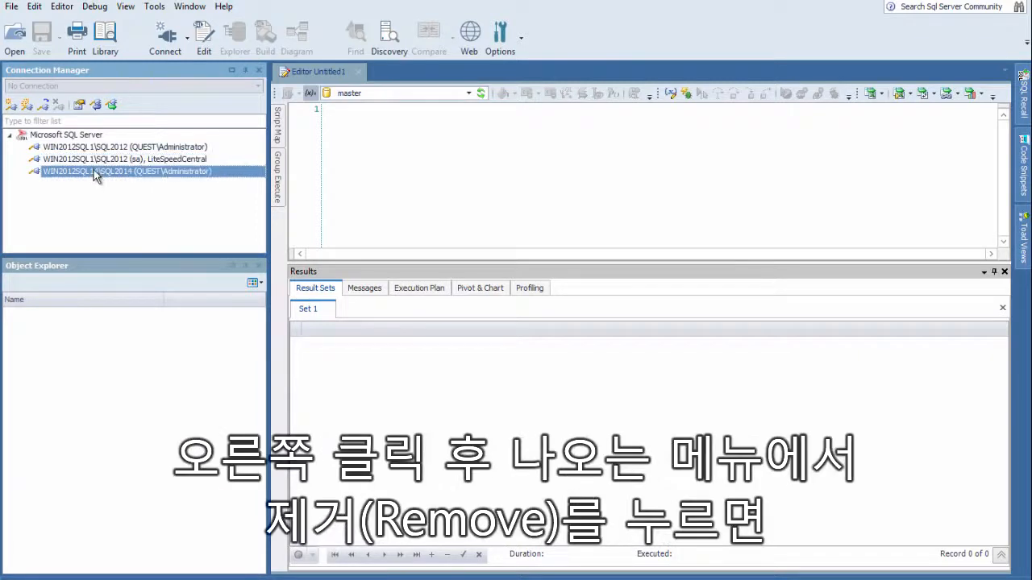
{"action": "right_click", "coordinate": [94, 172]}
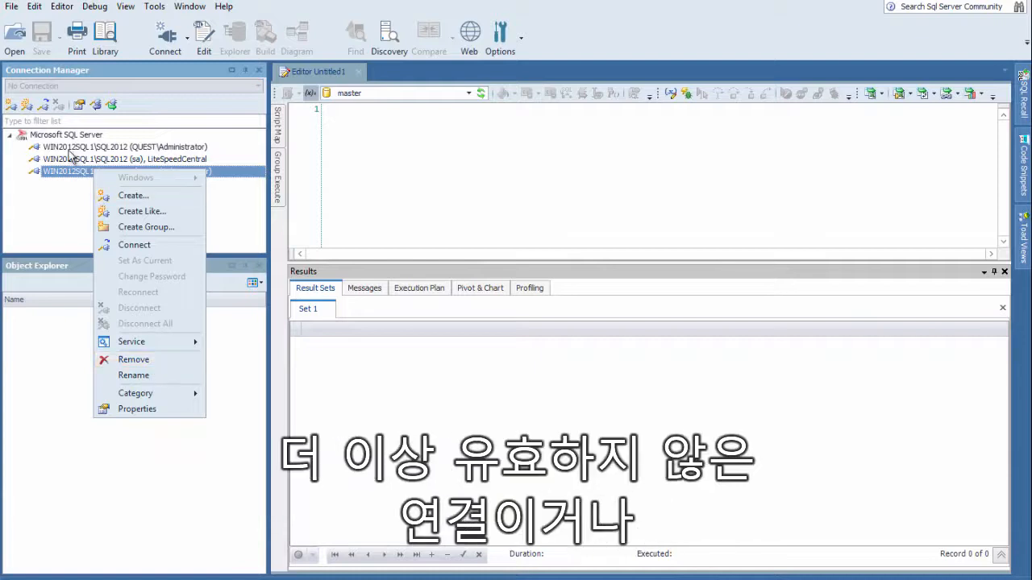
{"action": "left_click", "coordinate": [149, 361]}
{"action": "left_click", "coordinate": [87, 160]}
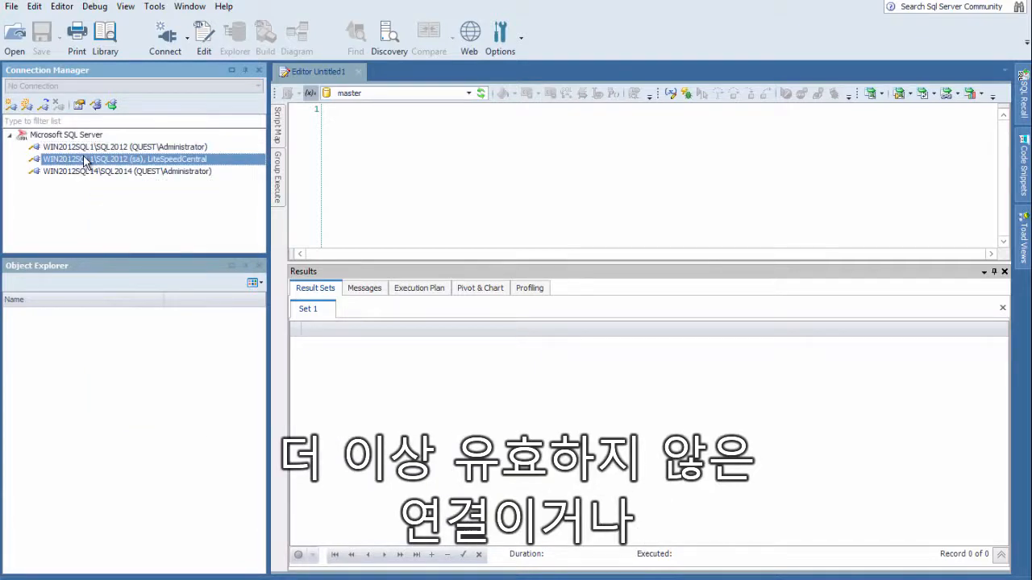
{"action": "right_click", "coordinate": [86, 161]}
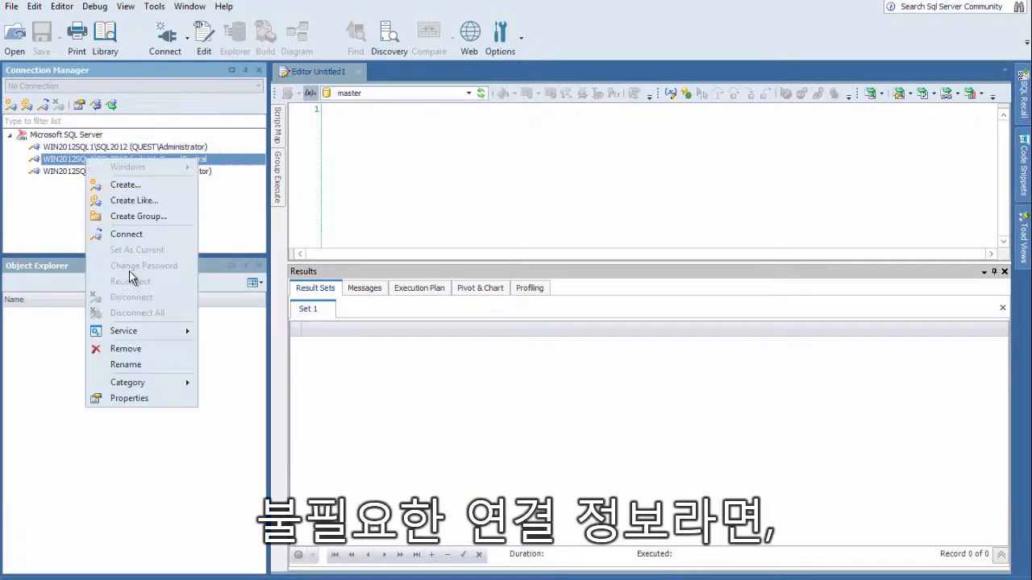
{"action": "left_click", "coordinate": [136, 352]}
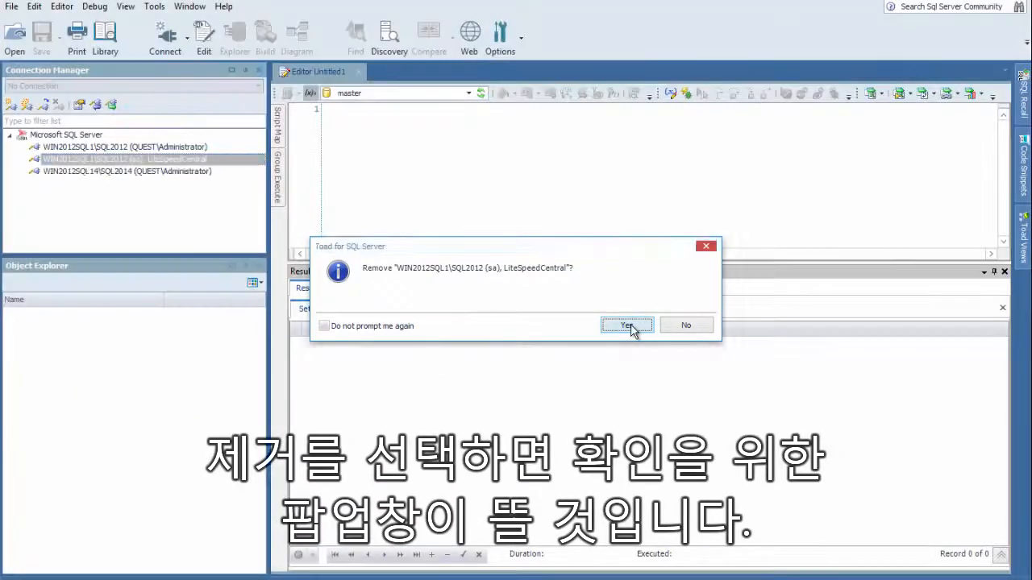
{"action": "left_click", "coordinate": [631, 326]}
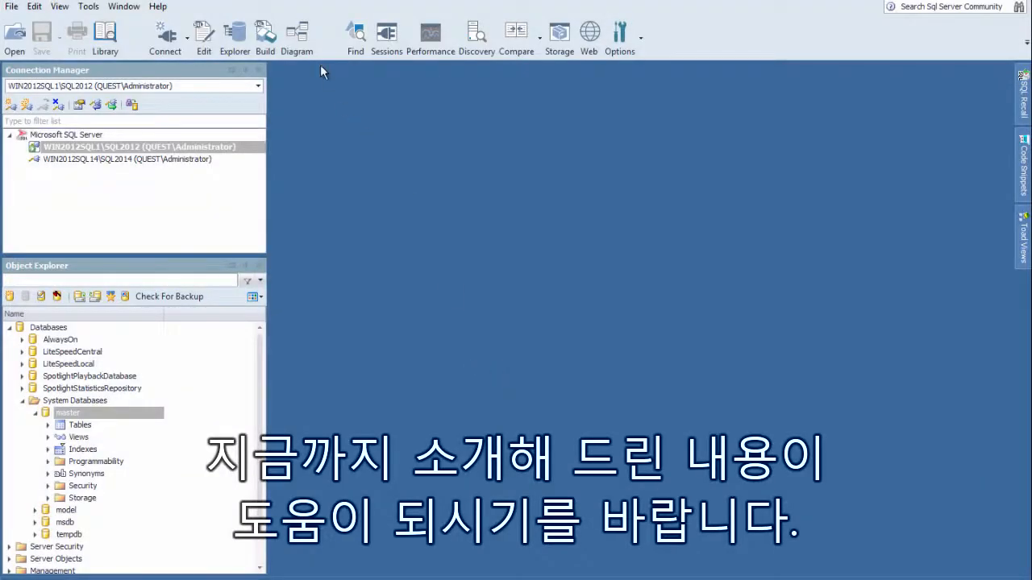
Open Toad Help to view the New in This Release topic, and close the help window
{"action": "left_click", "coordinate": [157, 7]}
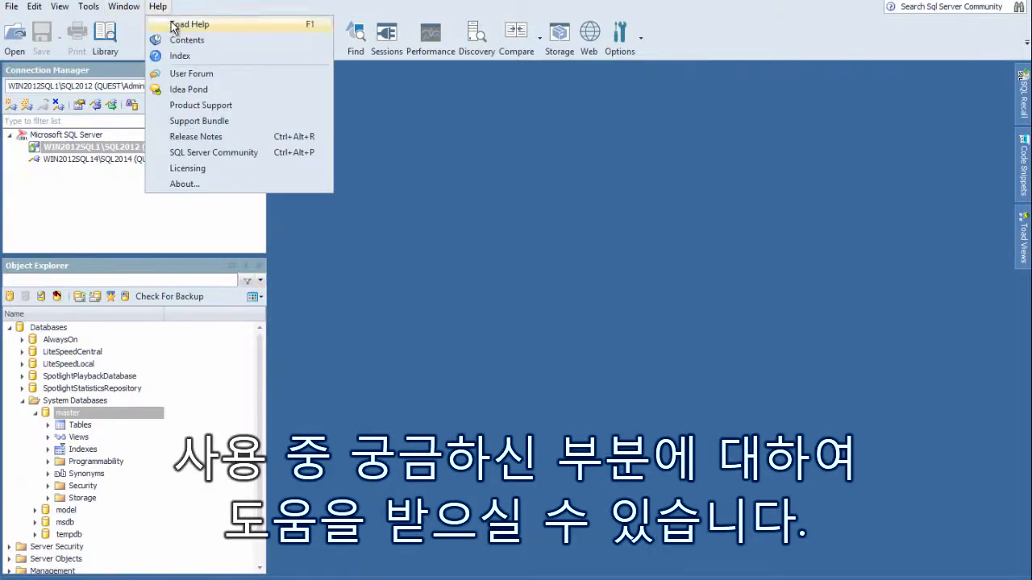
{"action": "left_click", "coordinate": [173, 27]}
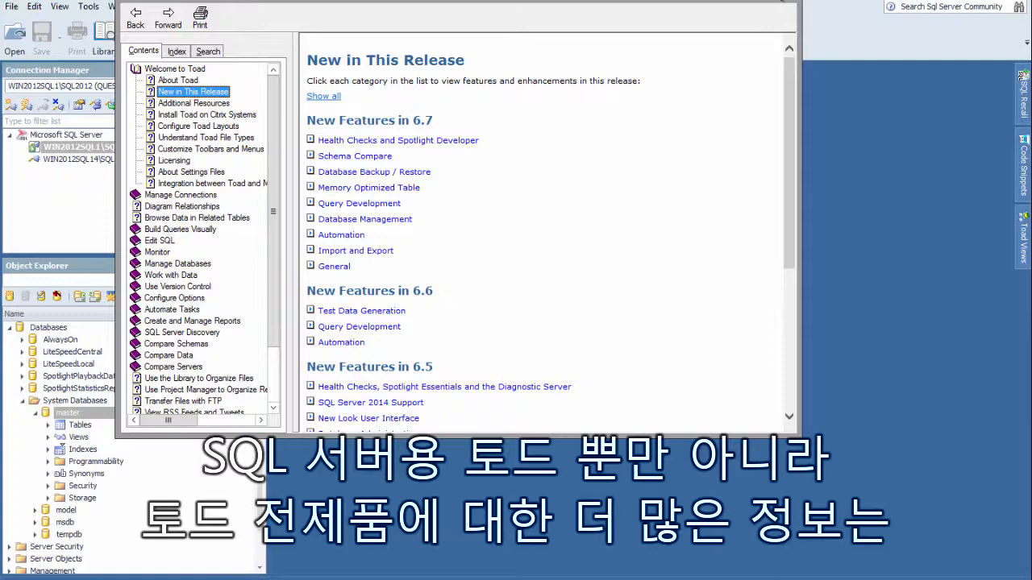
{"action": "left_click", "coordinate": [787, 4]}
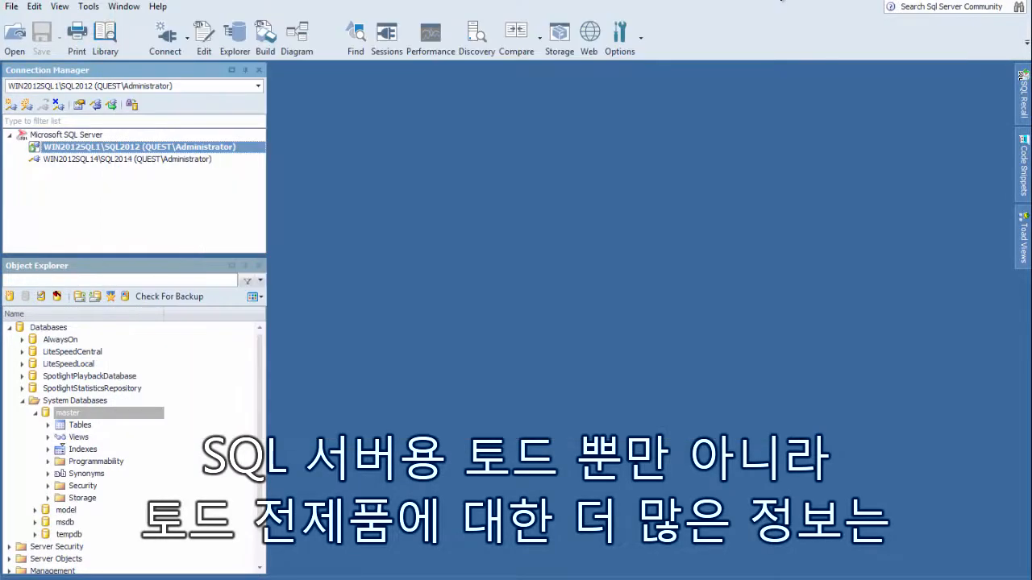